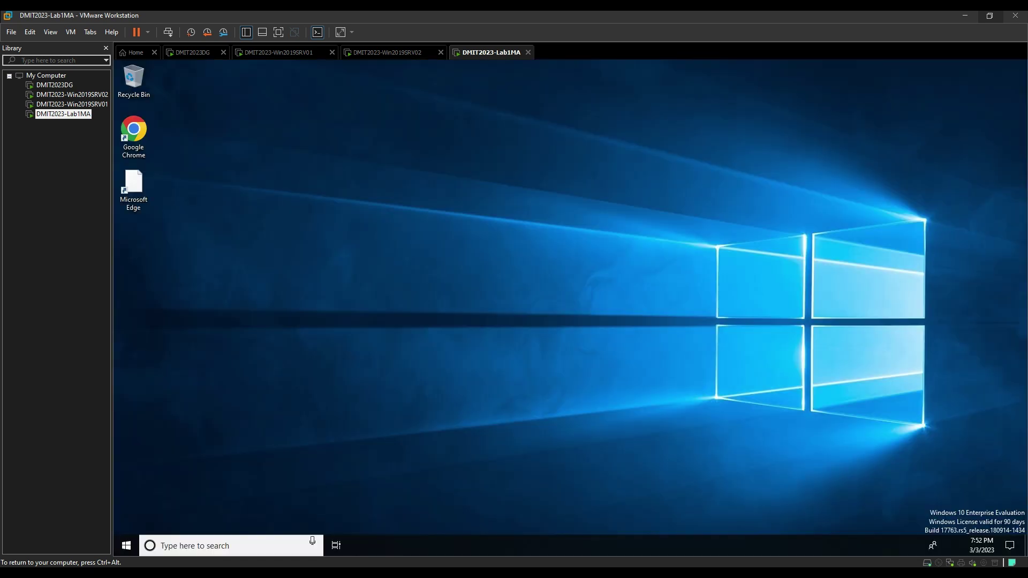
pyautogui.rightClick(460, 229)
pyautogui.click(469, 198)
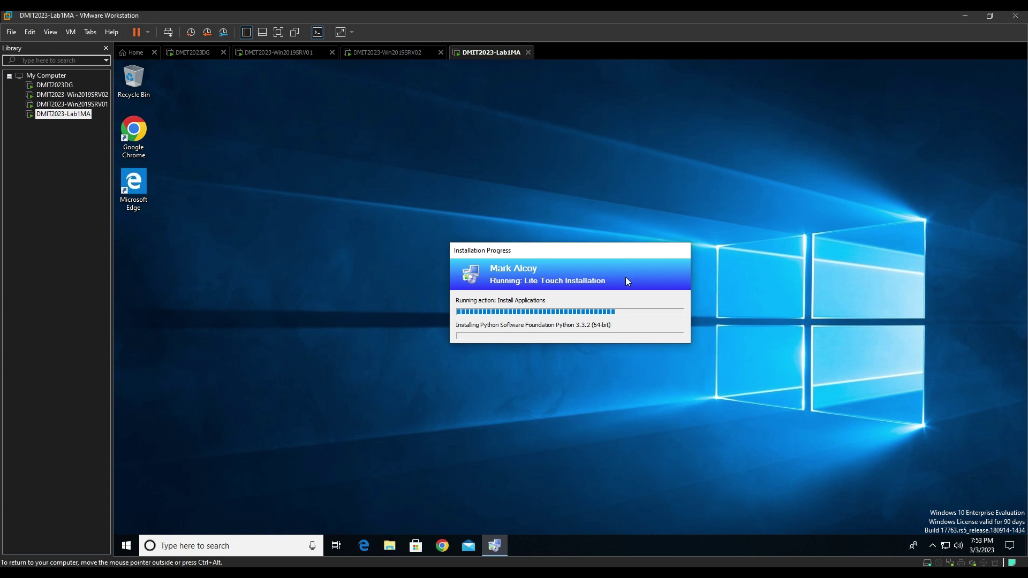
pyautogui.hotkey('ctrl', 'alt')
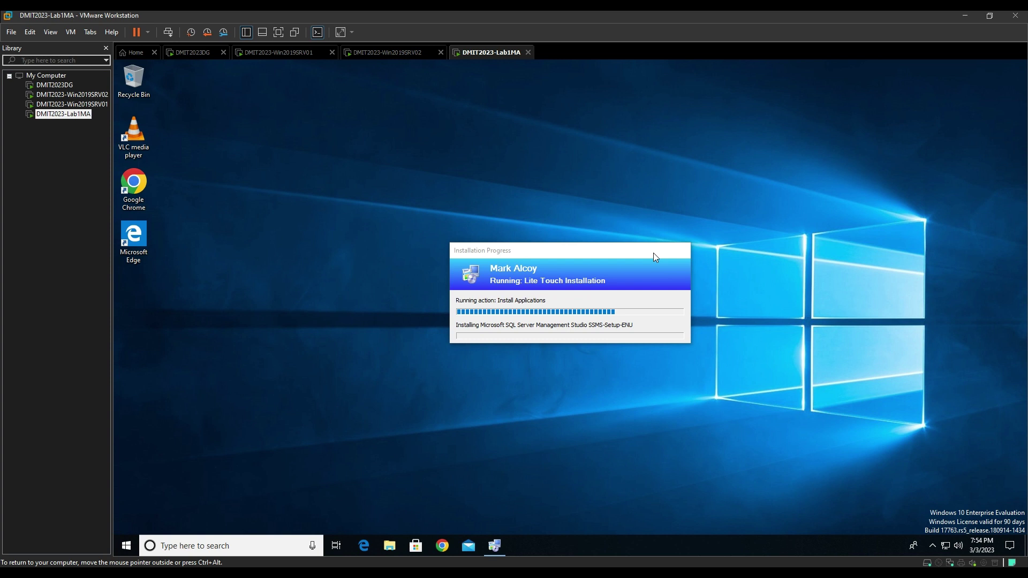
pyautogui.click(583, 252)
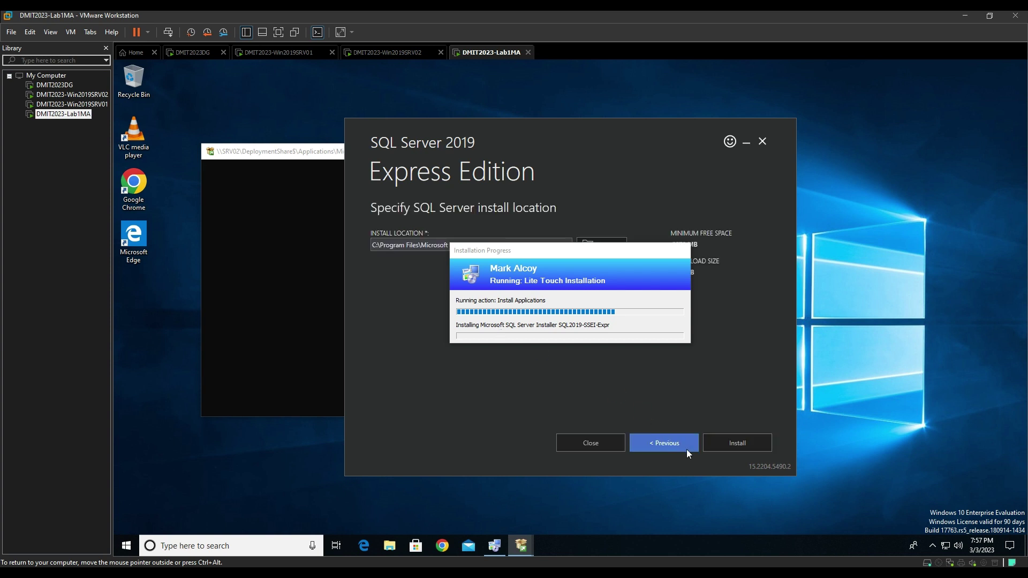
# Install SQL Server 2019 Express Edition at the preset location and move the deployment progress window off the installer's centre.
pyautogui.click(726, 443)
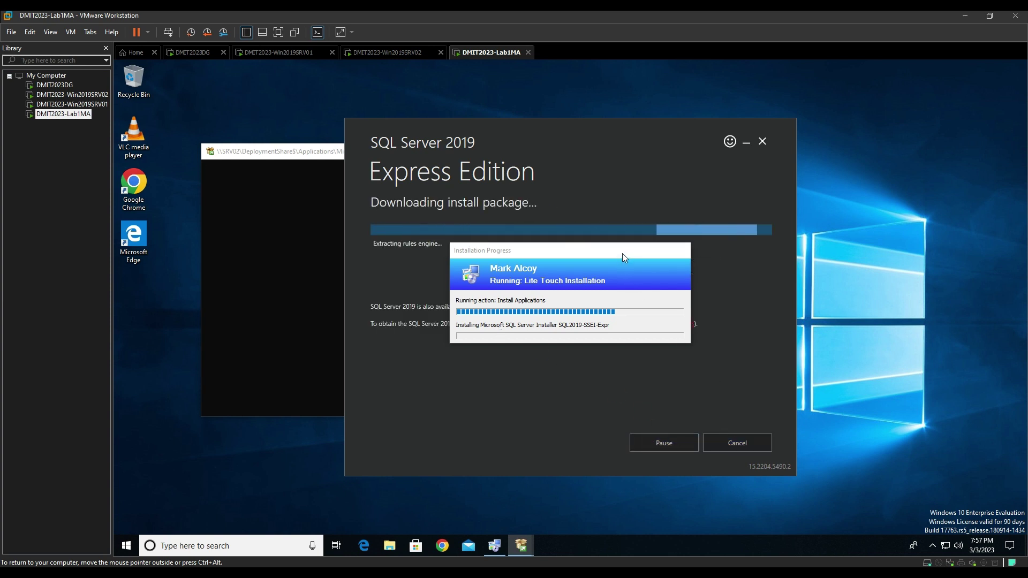
pyautogui.moveTo(622, 253); pyautogui.dragTo(684, 297)
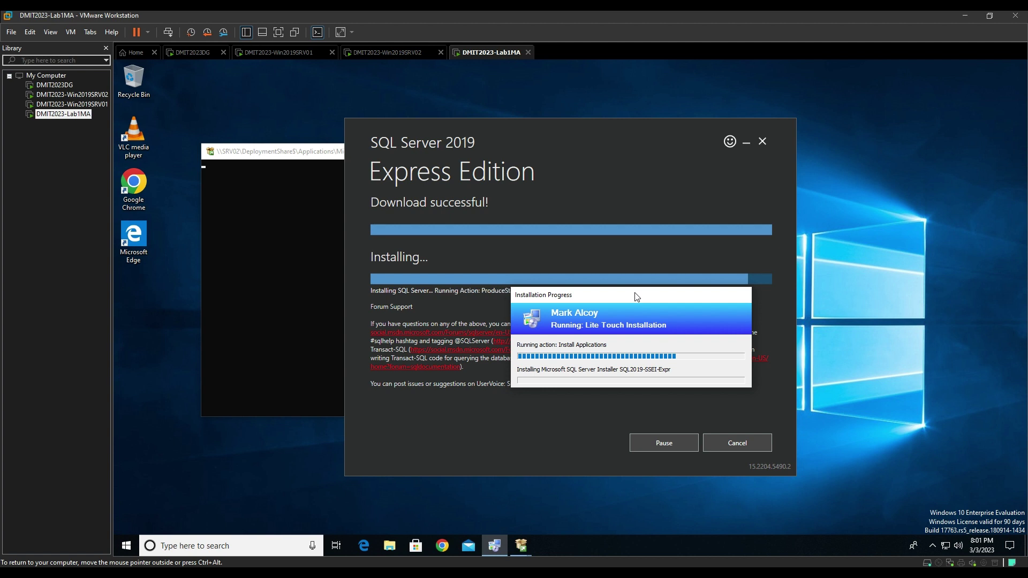
pyautogui.click(528, 549)
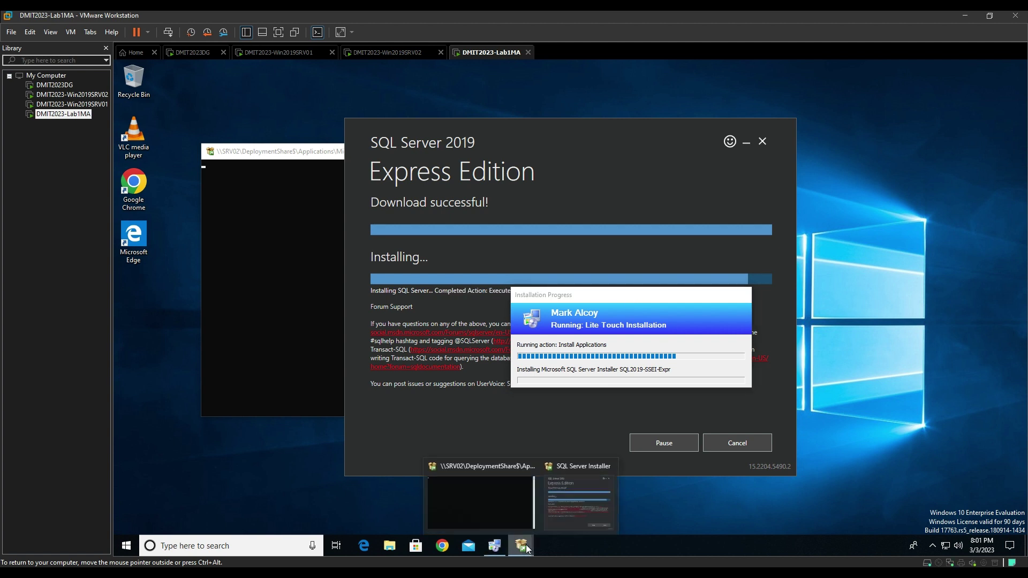
pyautogui.click(626, 296)
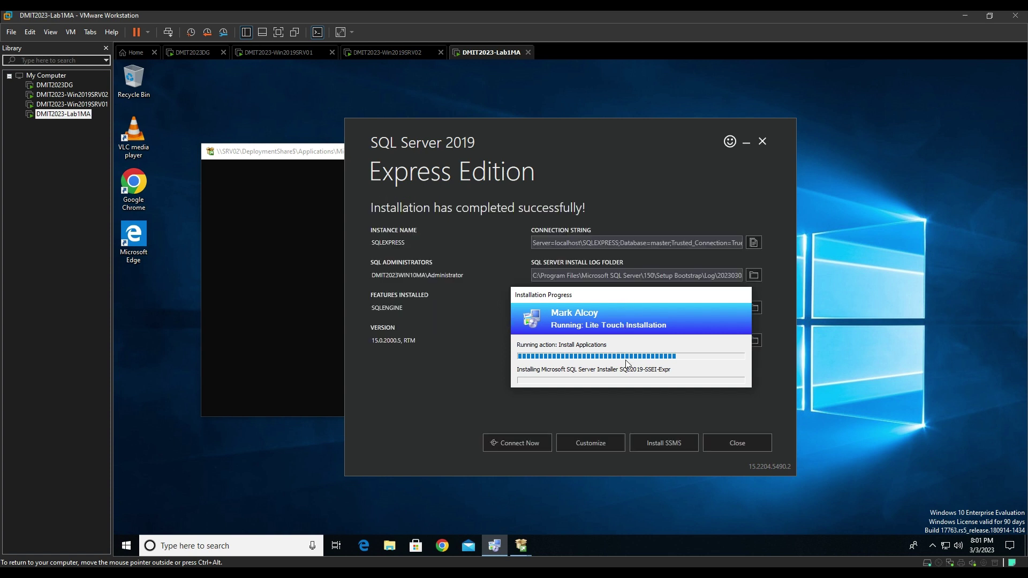
# Download the SQL Server Management Studio (SSMS) 19.0.1 installer from Microsoft's page through the SQL Server installer, and minimize the browser.
pyautogui.click(667, 445)
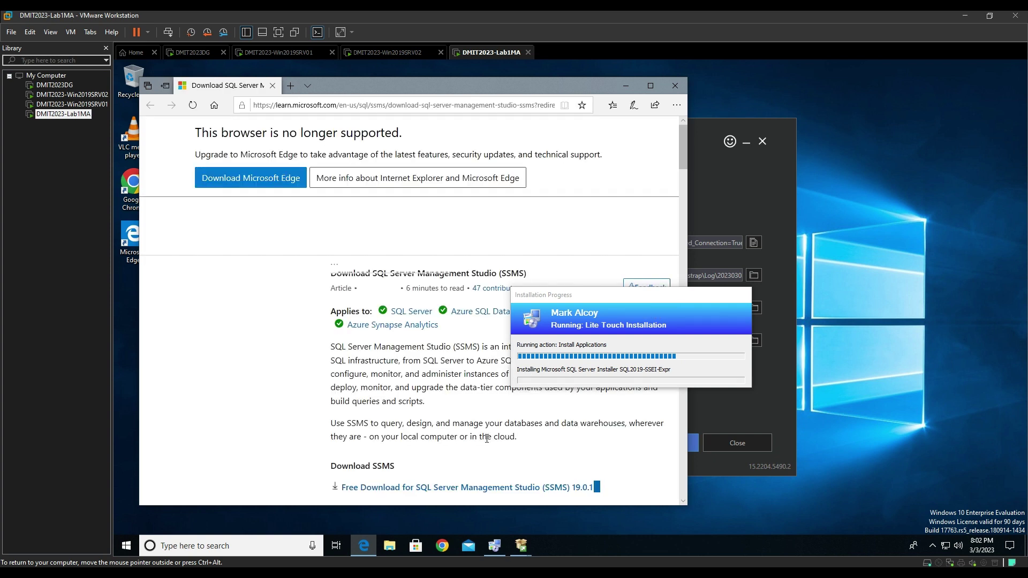
pyautogui.click(512, 488)
pyautogui.click(440, 488)
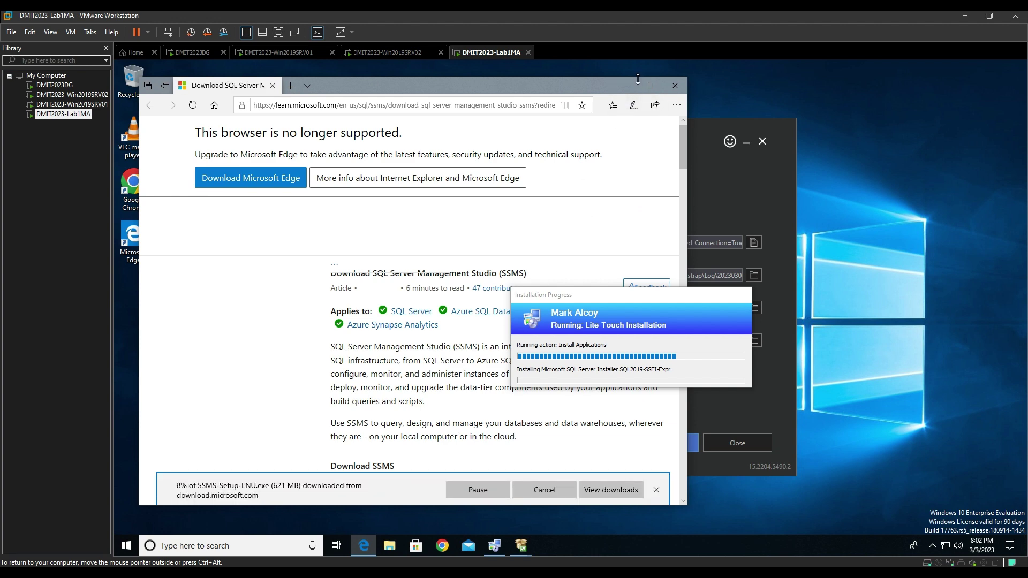
pyautogui.click(627, 84)
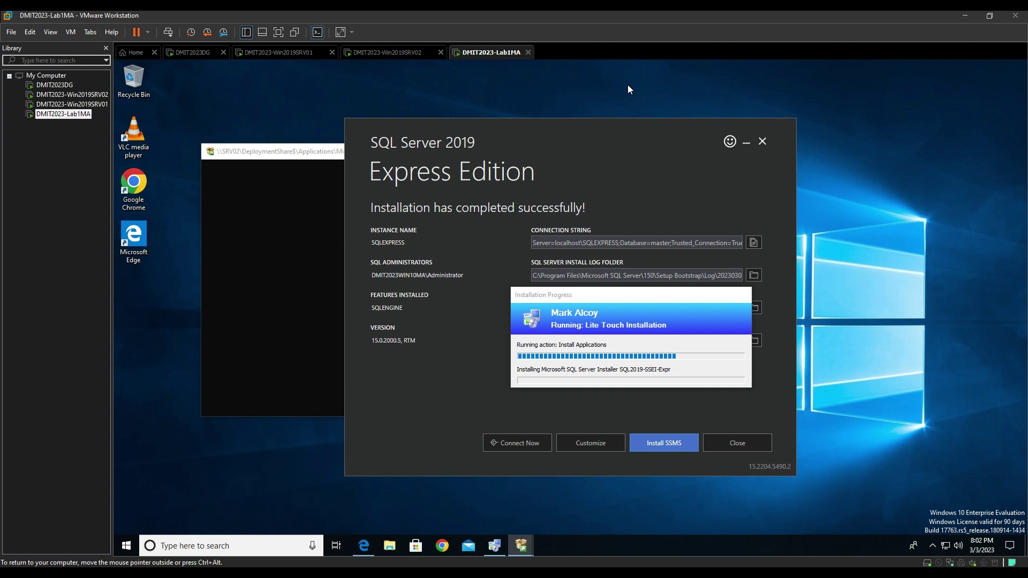
pyautogui.moveTo(640, 299); pyautogui.dragTo(619, 310)
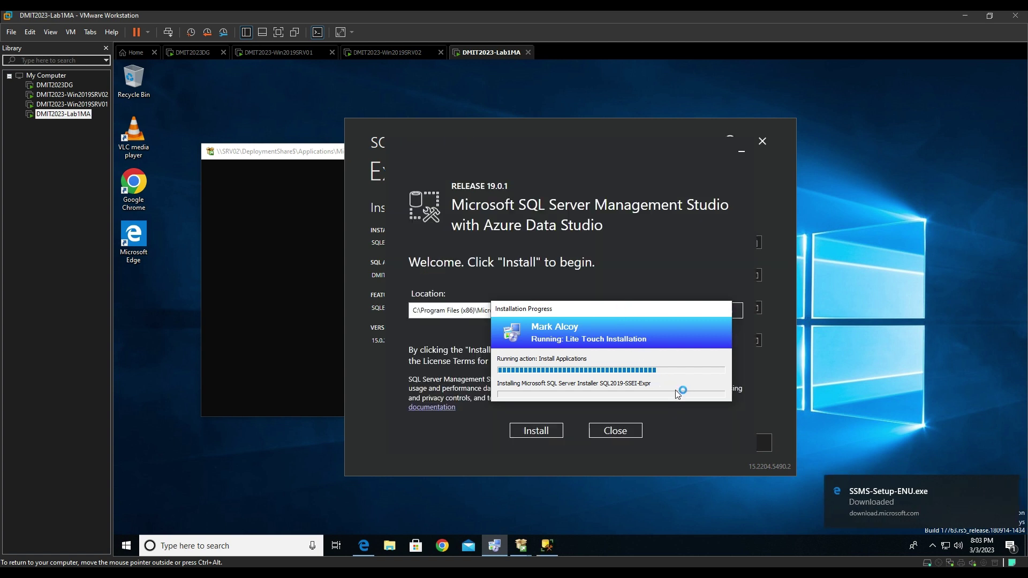
# Install SQL Server Management Studio 19.0.1 with Azure Data Studio, moving the deployment progress window down to uncover the setup progress.
pyautogui.click(550, 435)
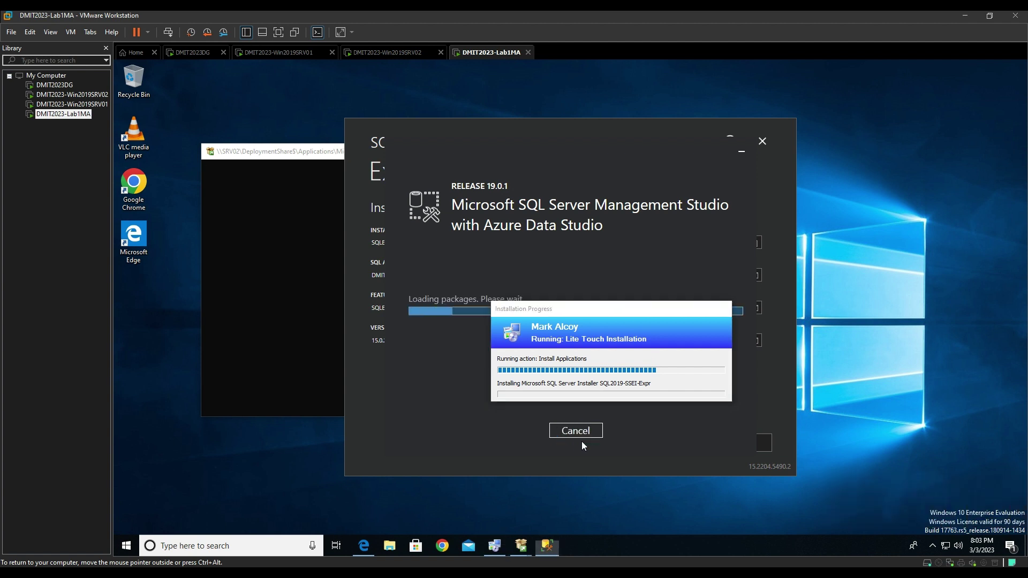
pyautogui.moveTo(642, 309); pyautogui.dragTo(649, 325)
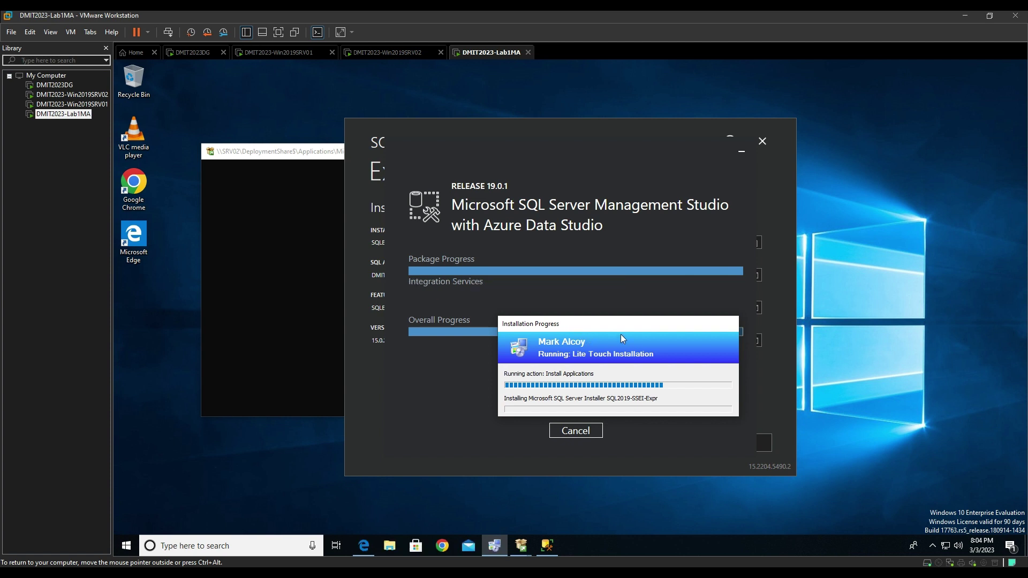
pyautogui.moveTo(643, 329)
pyautogui.mouseDown()
pyautogui.moveTo(605, 195)
pyautogui.moveTo(640, 391)
pyautogui.moveTo(637, 340)
pyautogui.mouseUp()
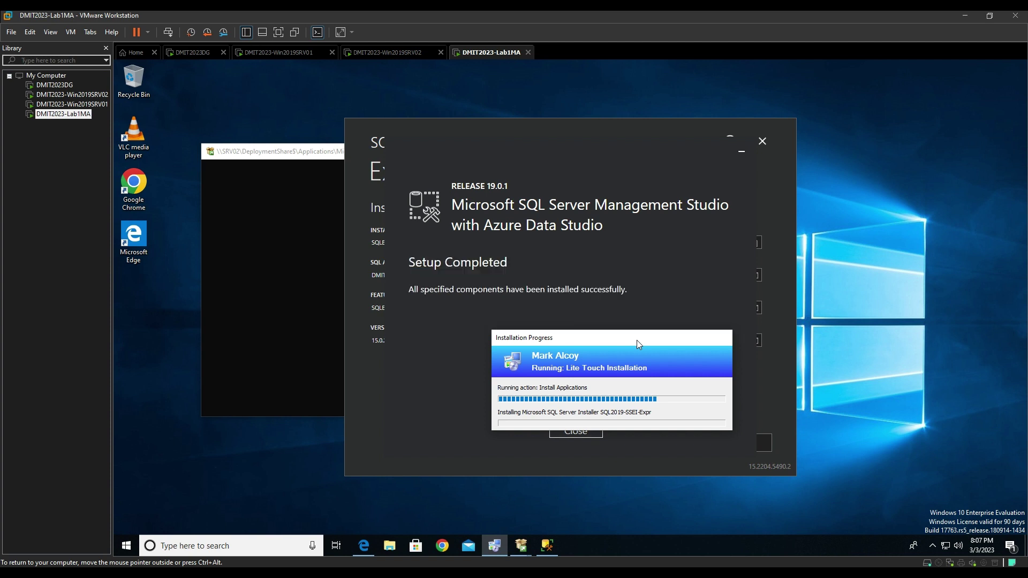
# Close the finished Management Studio setup and exit the SQL Server 2019 installer.
pyautogui.click(593, 435)
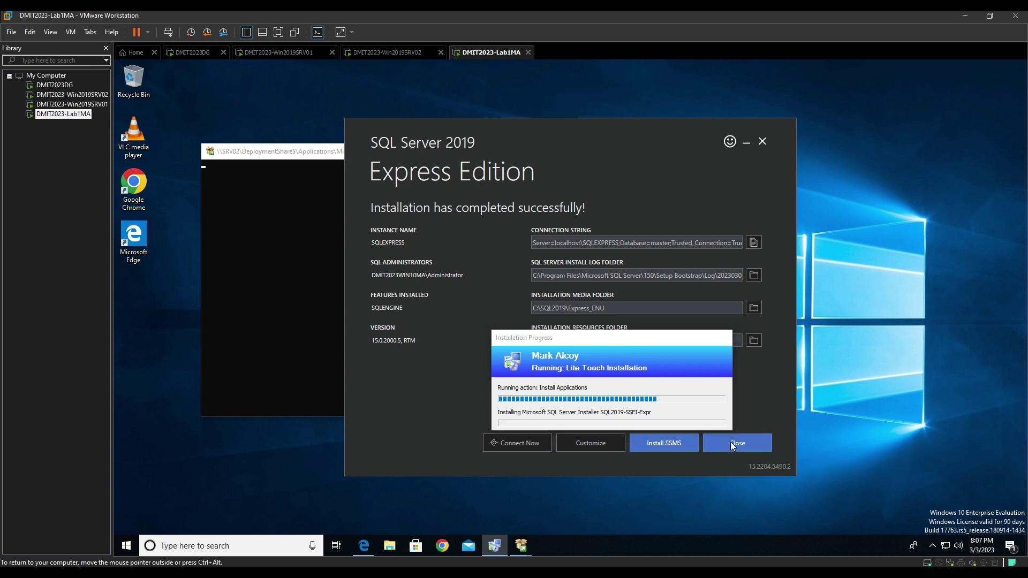
pyautogui.click(733, 444)
pyautogui.click(569, 326)
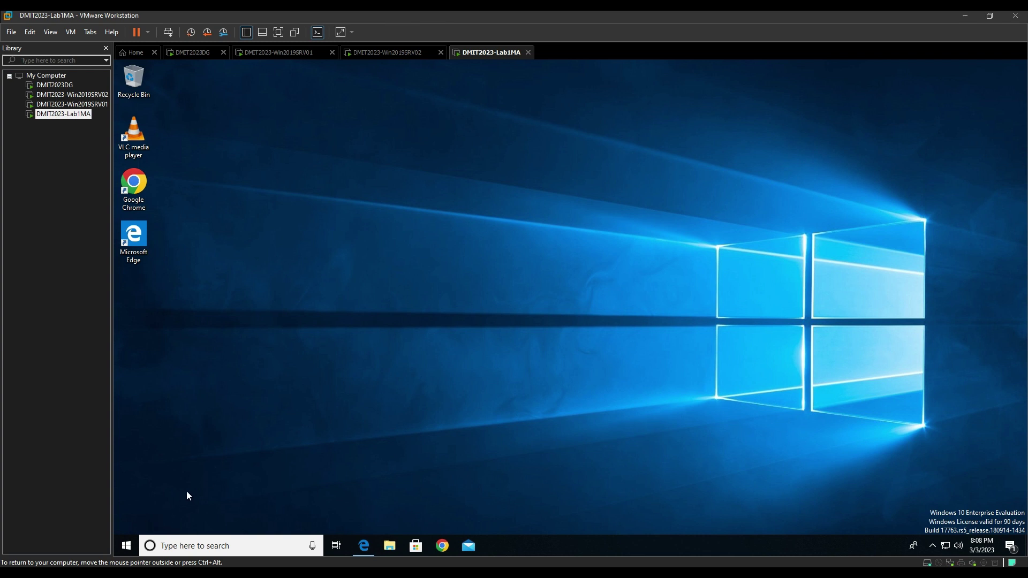
# Launch 7-Zip File Manager to check that it works, maximize it, open its Computer location, and close it.
pyautogui.click(133, 546)
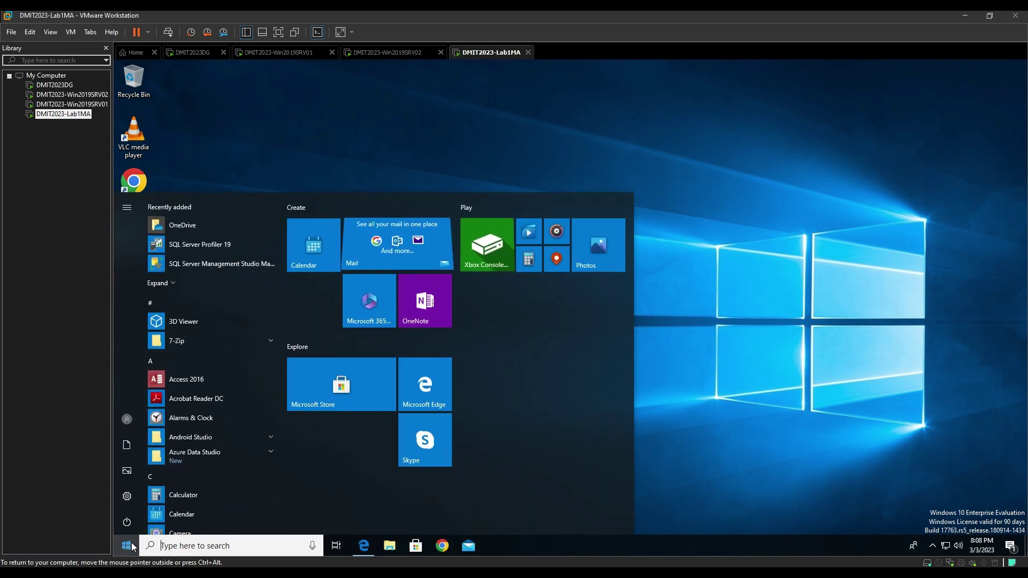
pyautogui.click(757, 344)
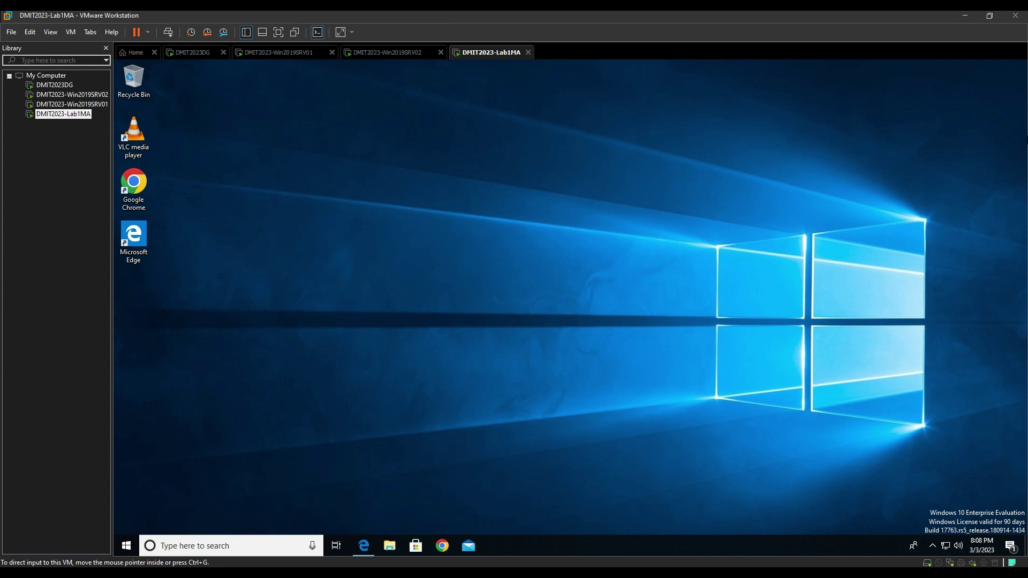
pyautogui.click(126, 545)
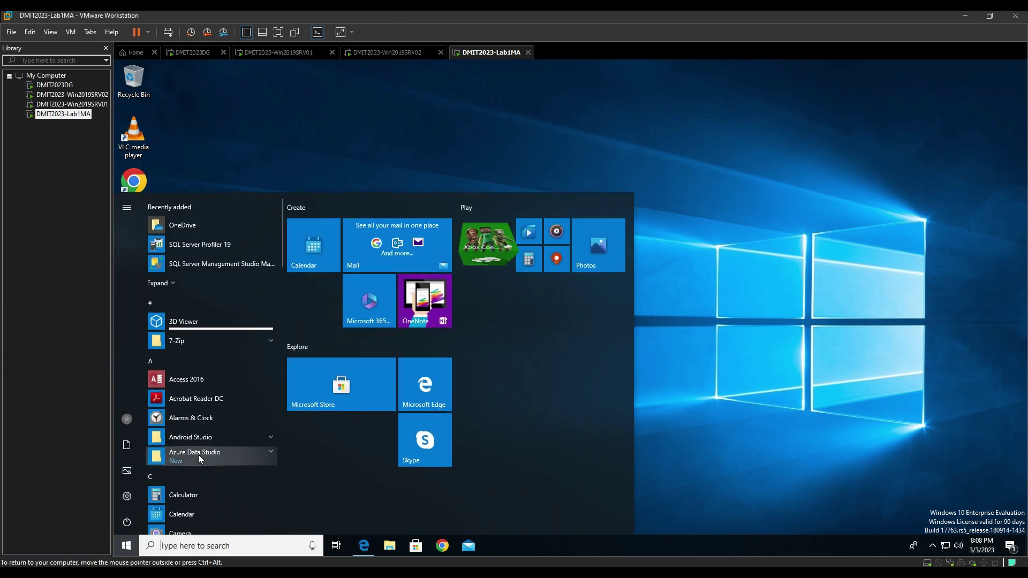
pyautogui.click(210, 342)
pyautogui.click(204, 358)
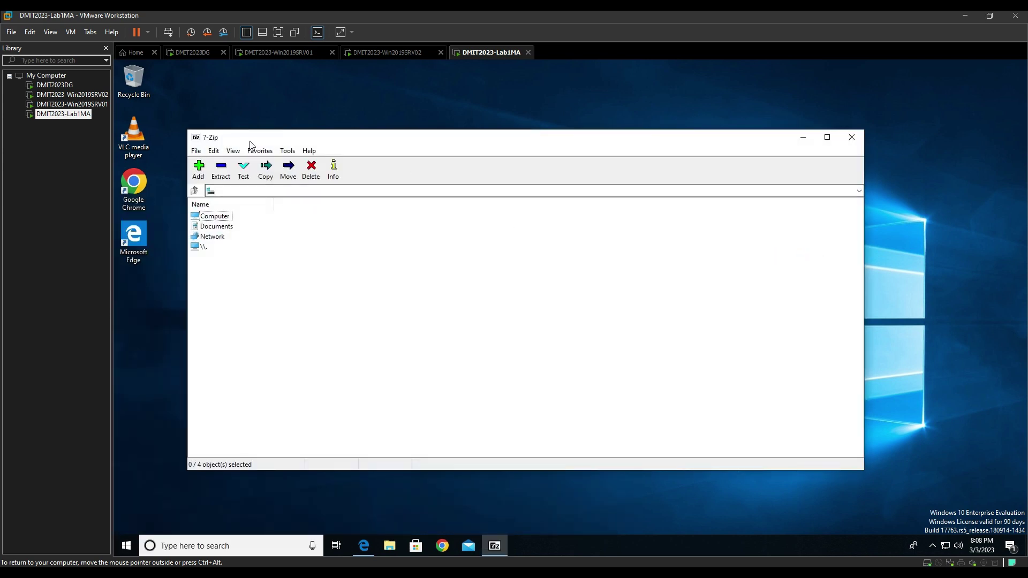
pyautogui.moveTo(250, 142); pyautogui.dragTo(312, 176)
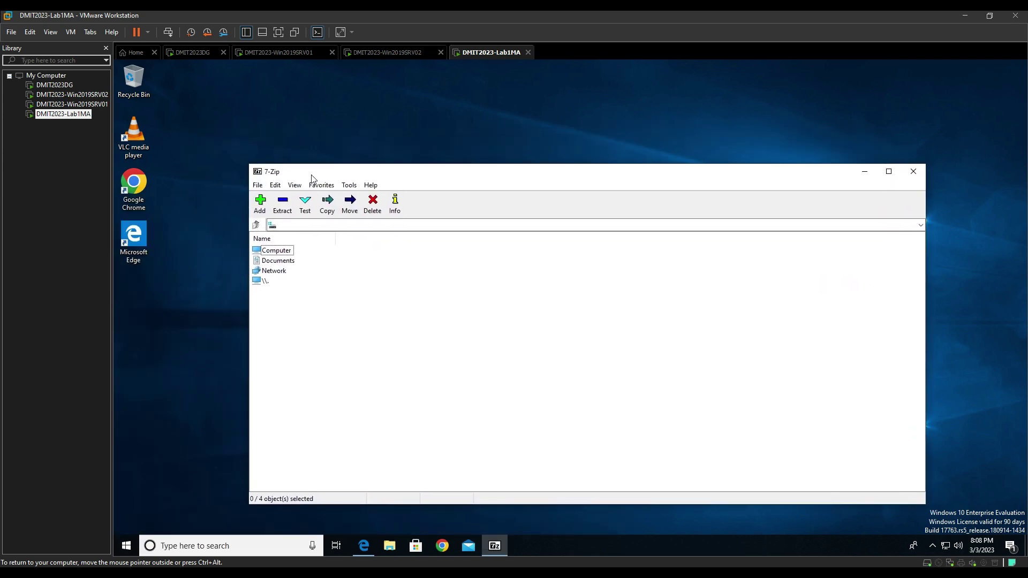
pyautogui.click(890, 171)
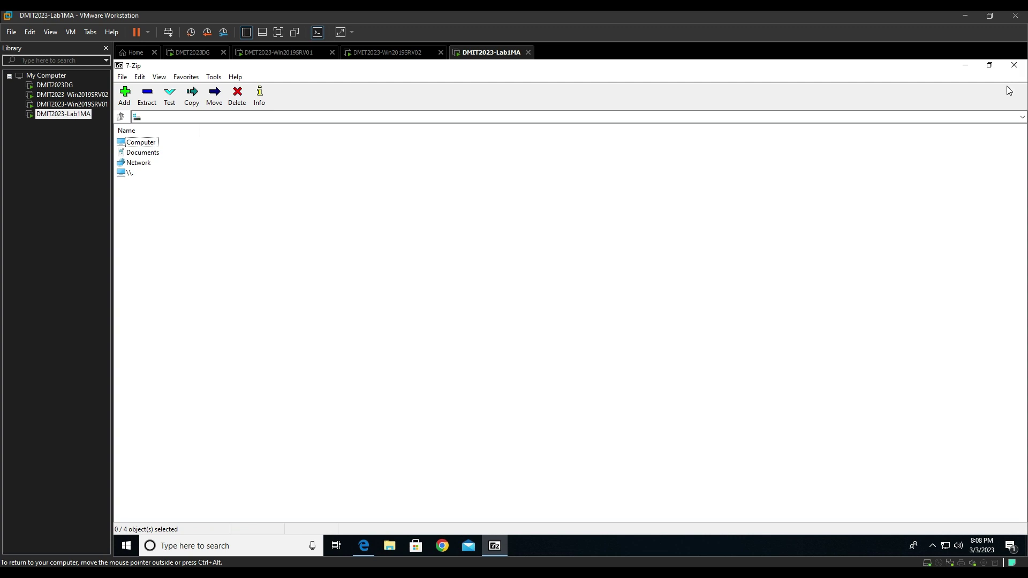
pyautogui.press('Return')
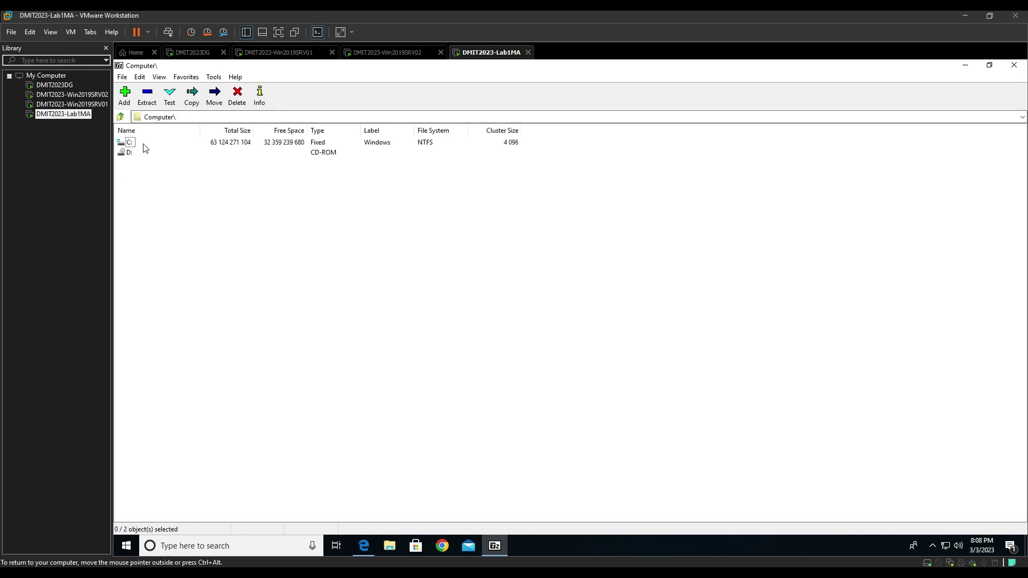
pyautogui.click(1014, 65)
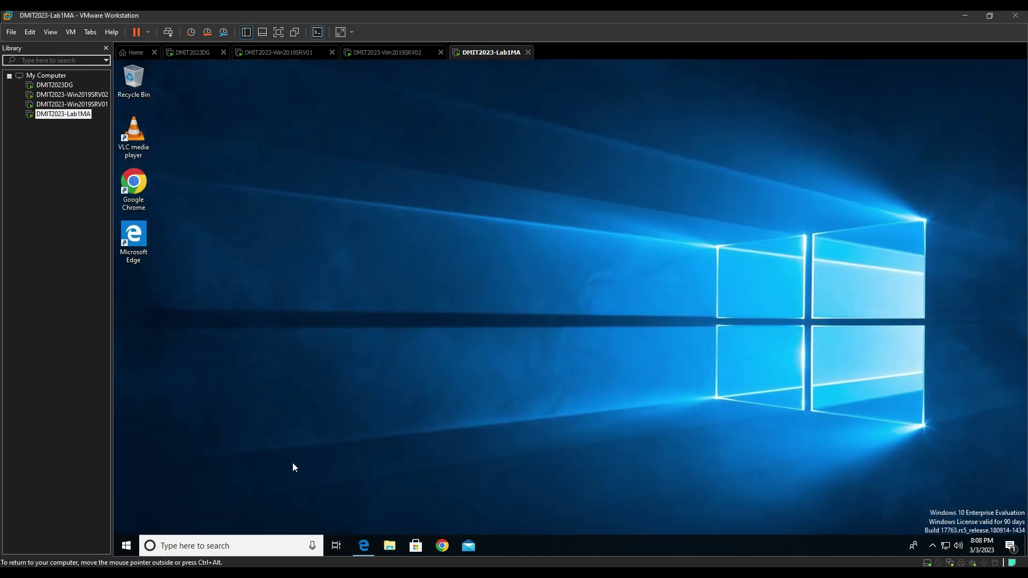
# Launch FileZilla, dismiss its welcome dialog, view the local C:\Users\All Users folder, and close the program.
pyautogui.click(123, 547)
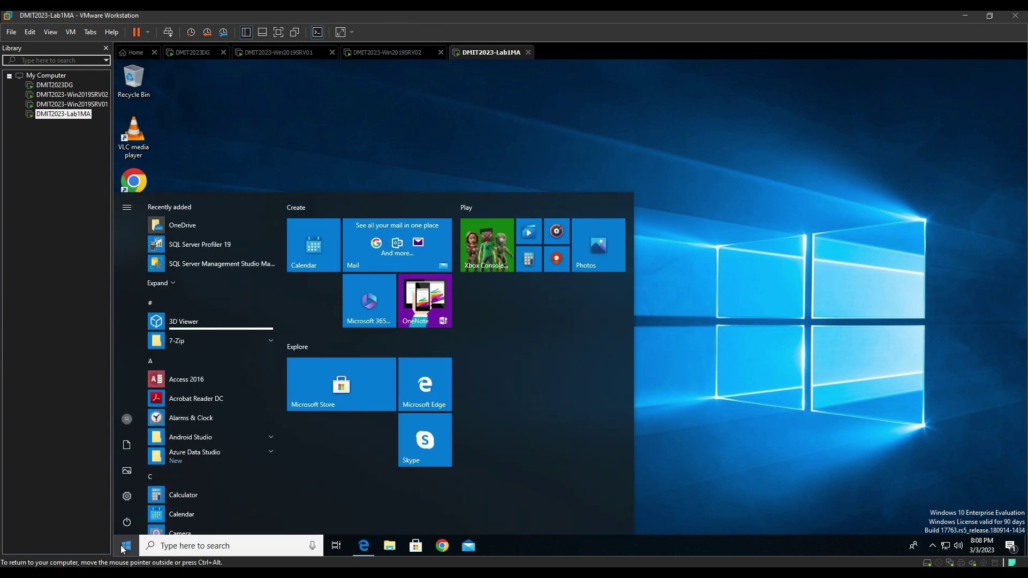
pyautogui.write('file')
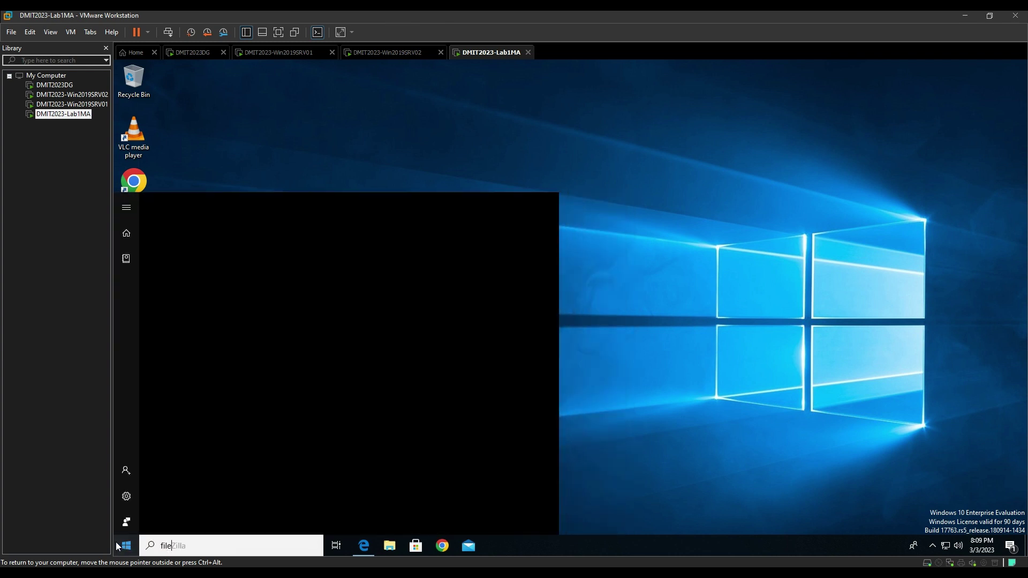
pyautogui.press('Return')
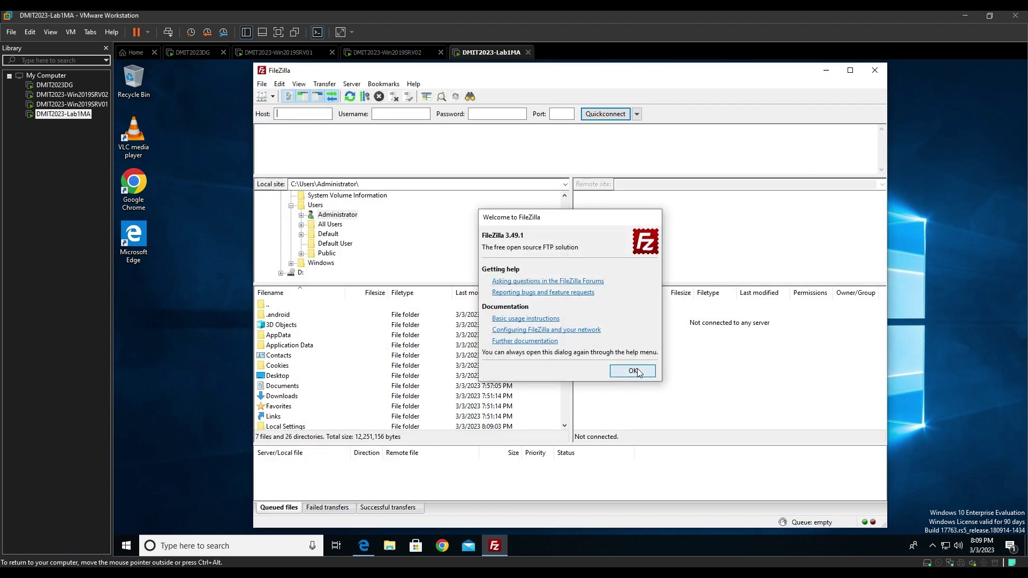
pyautogui.click(636, 371)
pyautogui.click(329, 225)
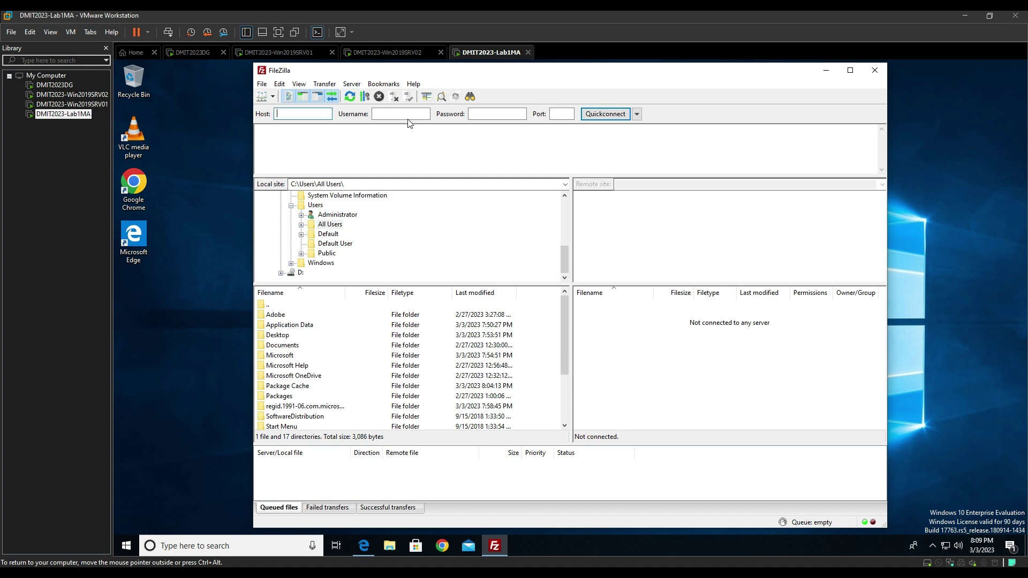
pyautogui.click(498, 119)
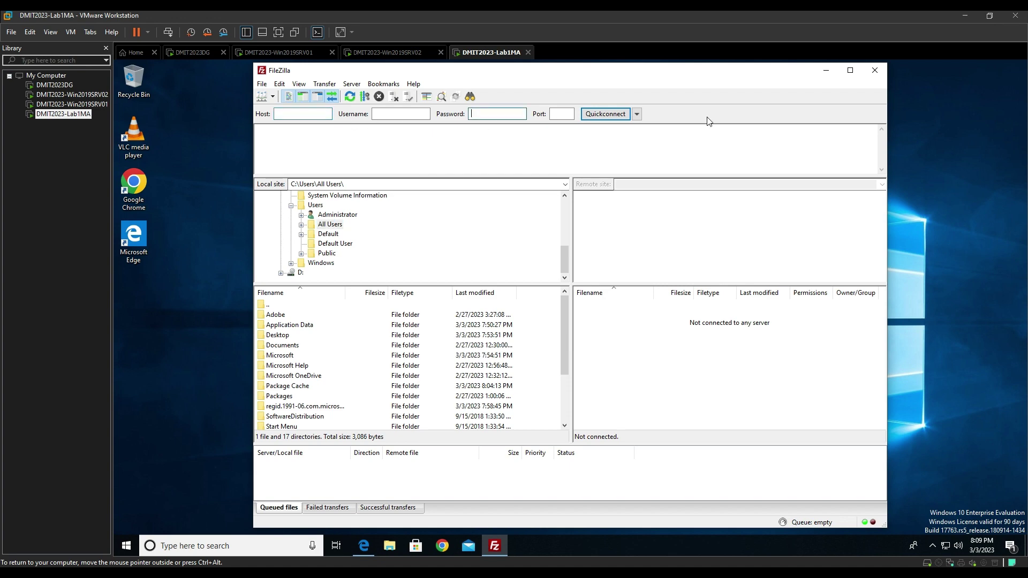
pyautogui.click(876, 72)
# Launch Notepad++, enter the test text "sdfsdfsdf" in the new document, and decline the update download.
pyautogui.click(127, 546)
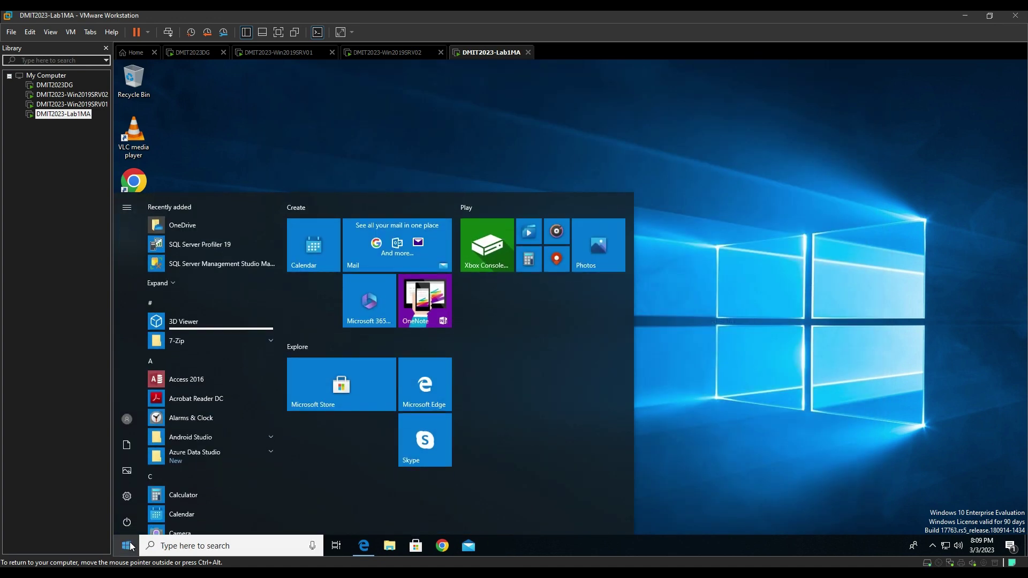
pyautogui.write('notepad')
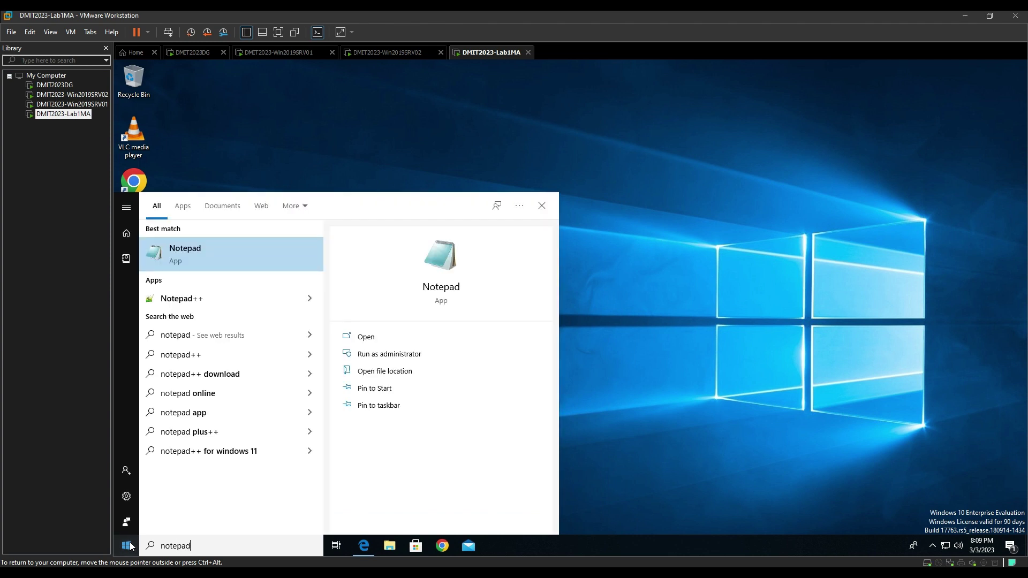
pyautogui.press('Down')
pyautogui.press('Return')
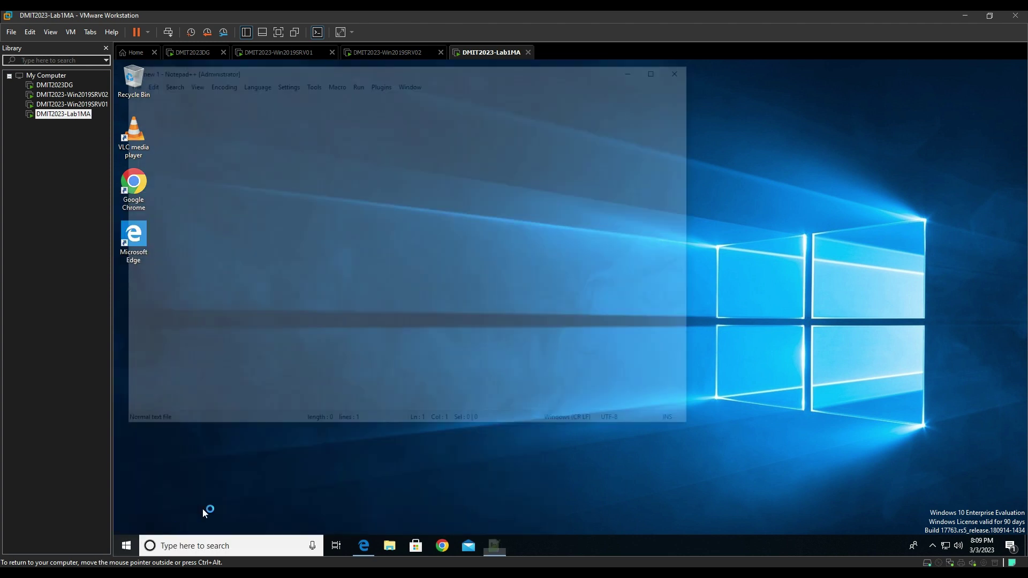
pyautogui.press('Escape')
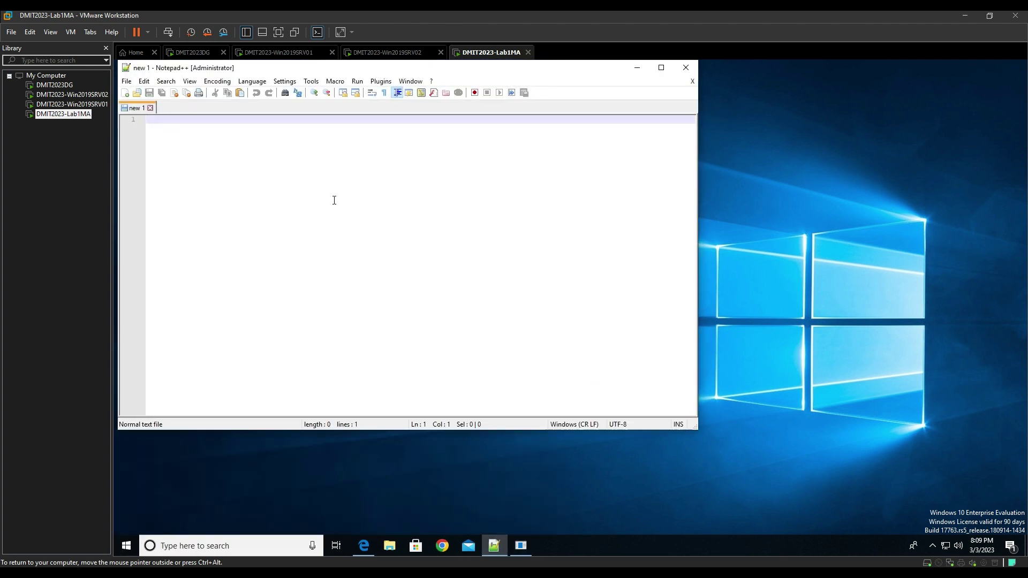
pyautogui.write('sdfsdfsdf')
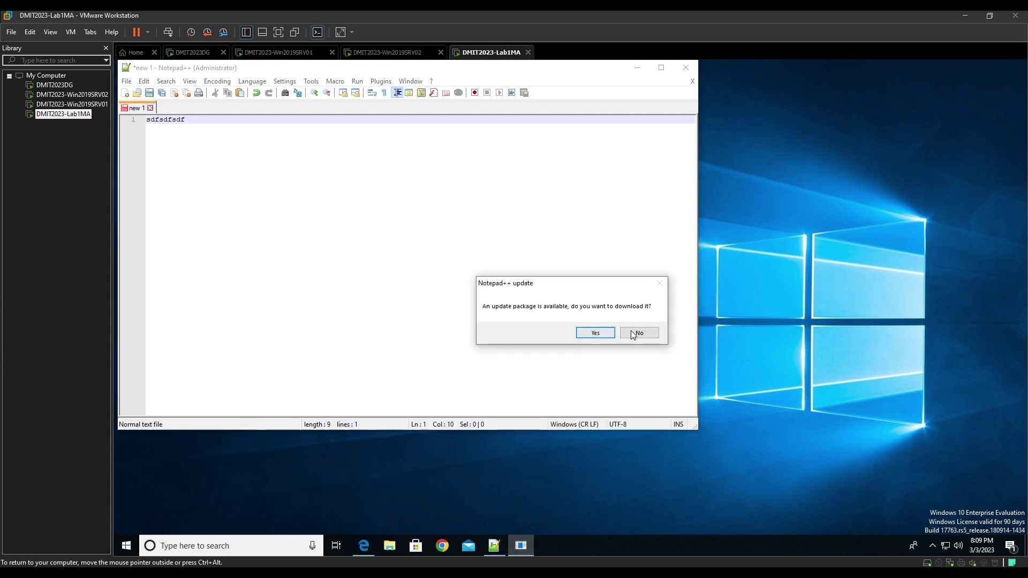
pyautogui.click(634, 334)
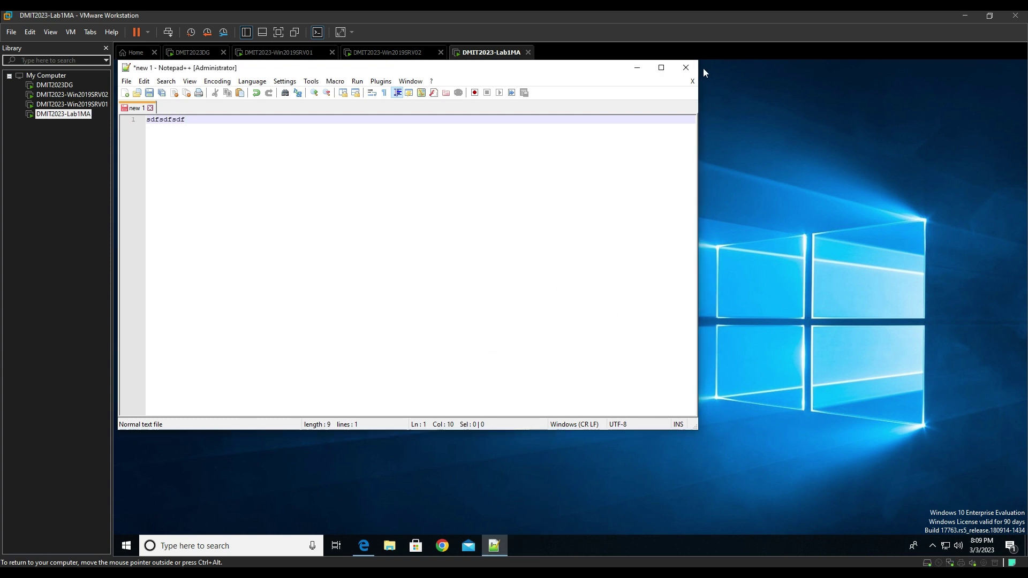
# Close Notepad++, leaving only the desktop in view.
pyautogui.click(687, 67)
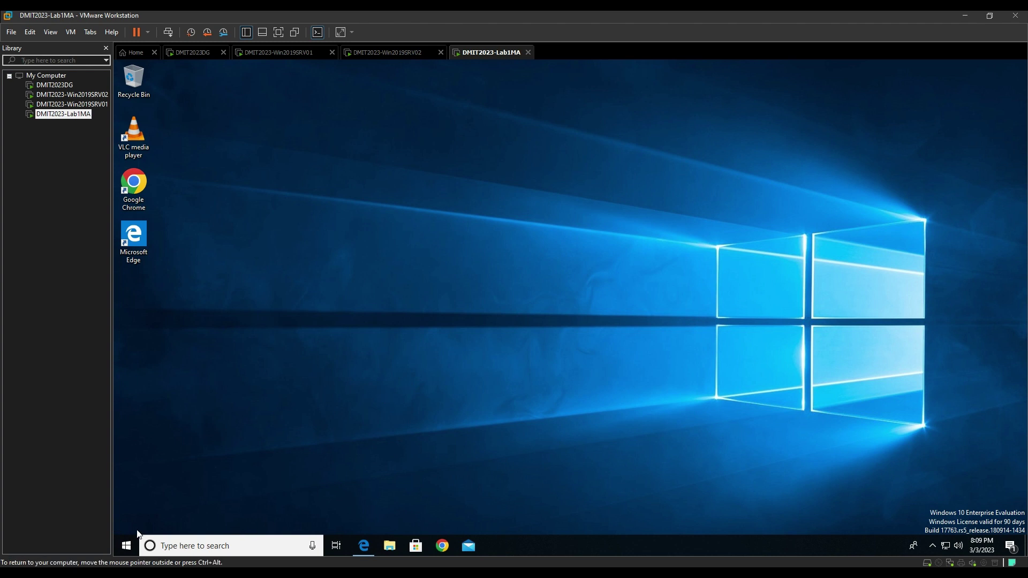
pyautogui.click(126, 546)
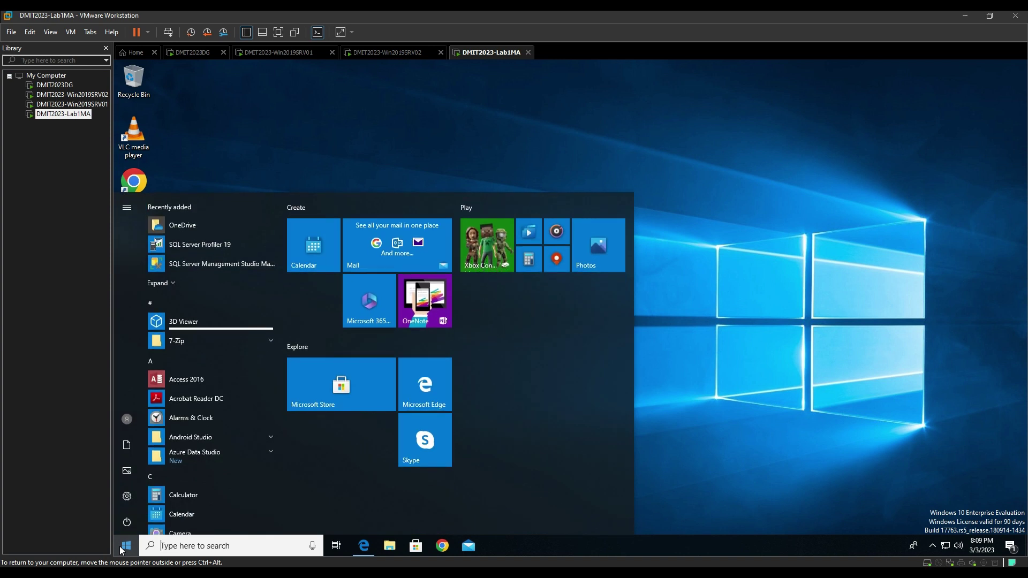
pyautogui.click(278, 170)
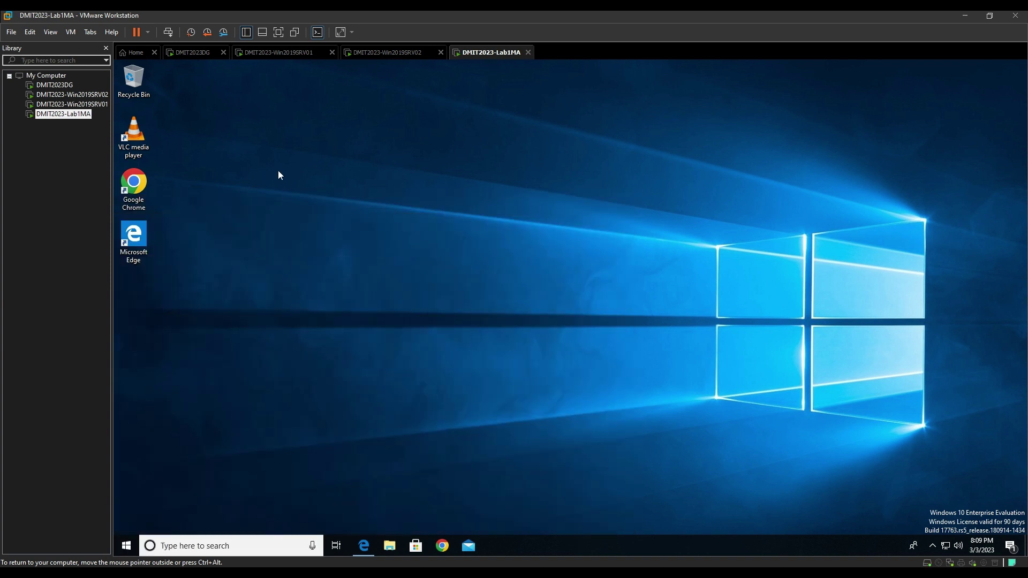
# Launch VLC media player, dismiss its privacy policy dialog, lower the volume to 87%, and close the player.
pyautogui.doubleClick(142, 145)
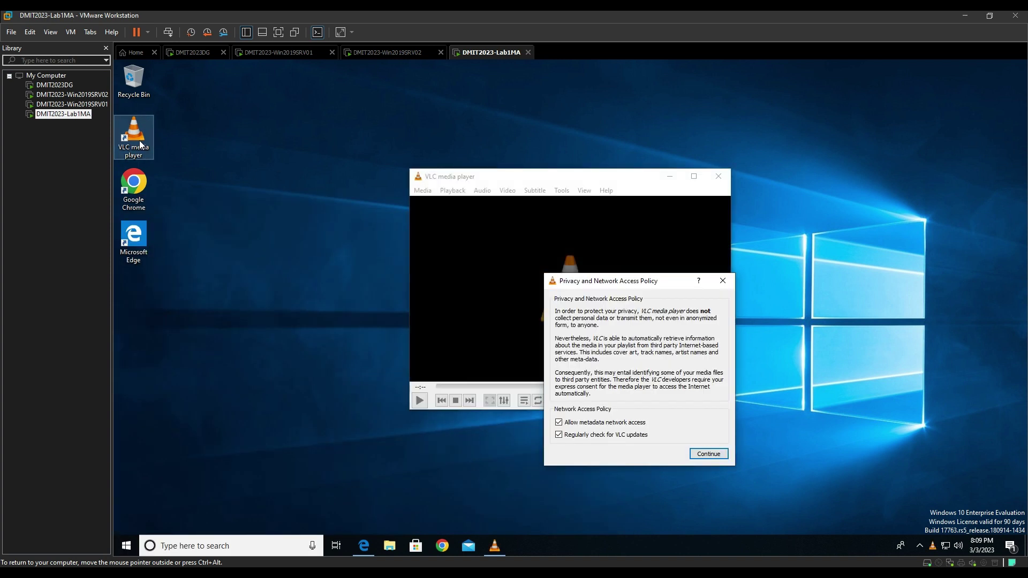
pyautogui.click(723, 280)
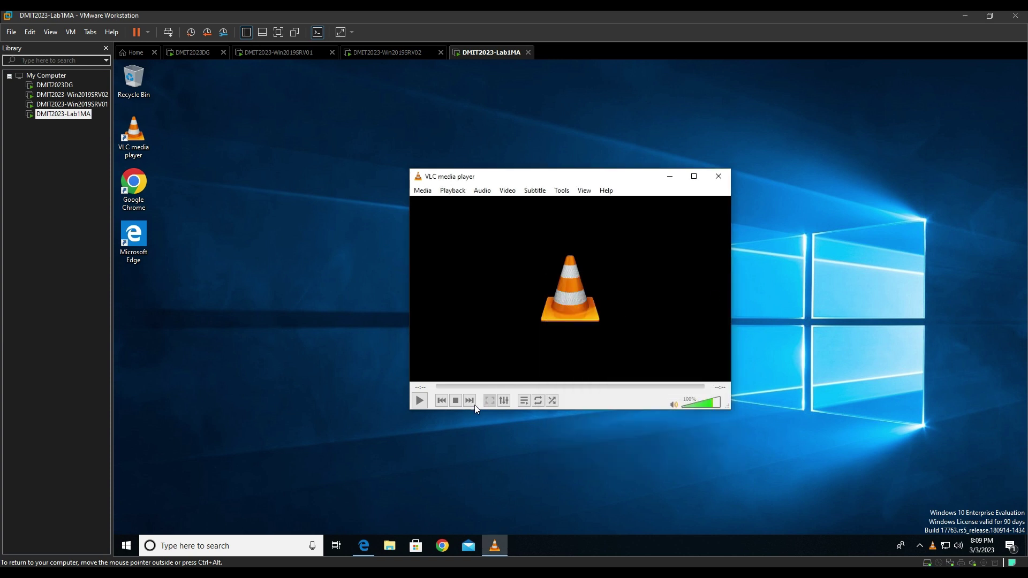
pyautogui.click(452, 191)
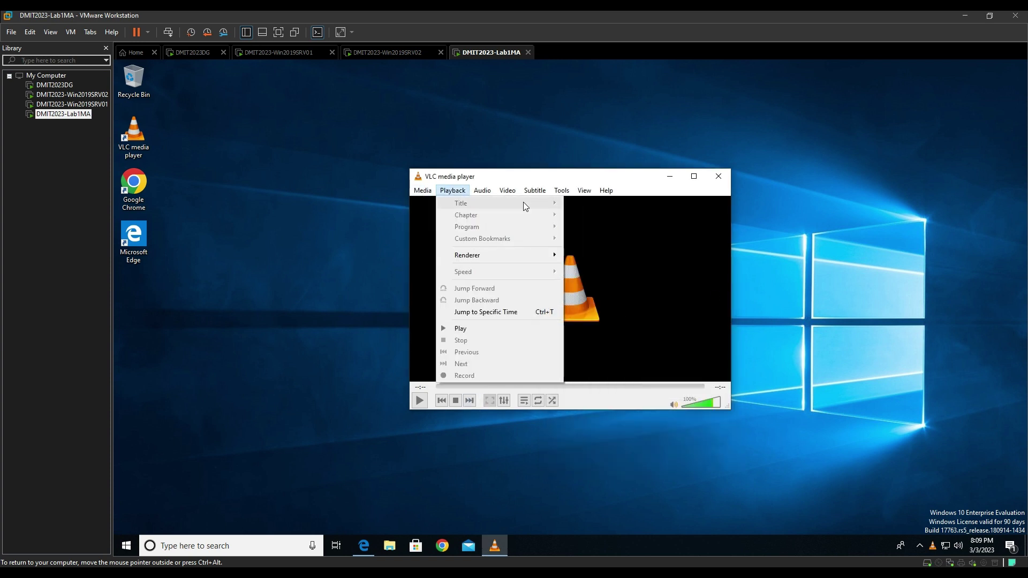
pyautogui.click(657, 254)
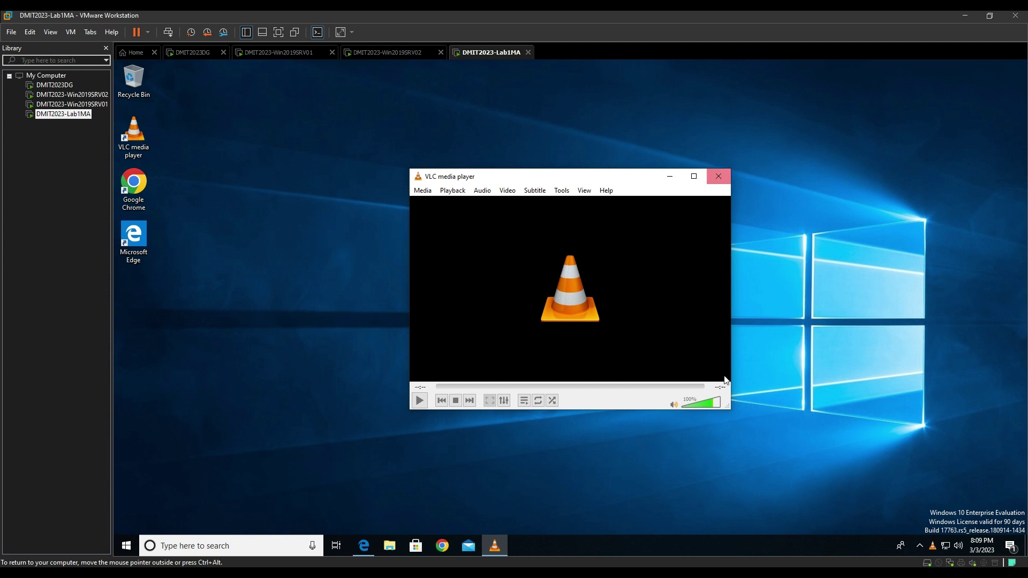
pyautogui.click(701, 403)
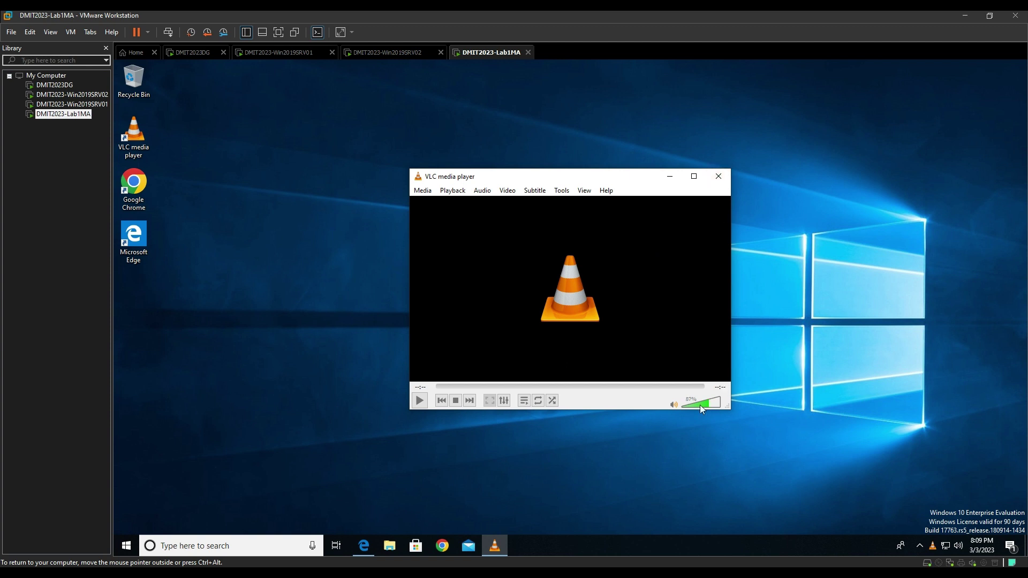
pyautogui.click(718, 177)
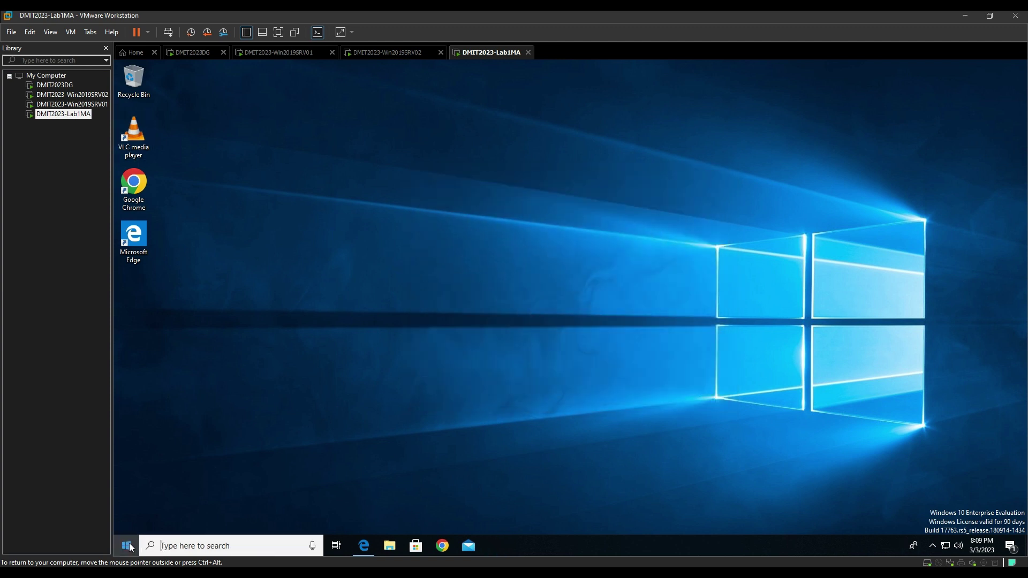
# Launch Android Studio without importing settings and decline sending usage statistics to Google.
pyautogui.click(128, 546)
pyautogui.write('android')
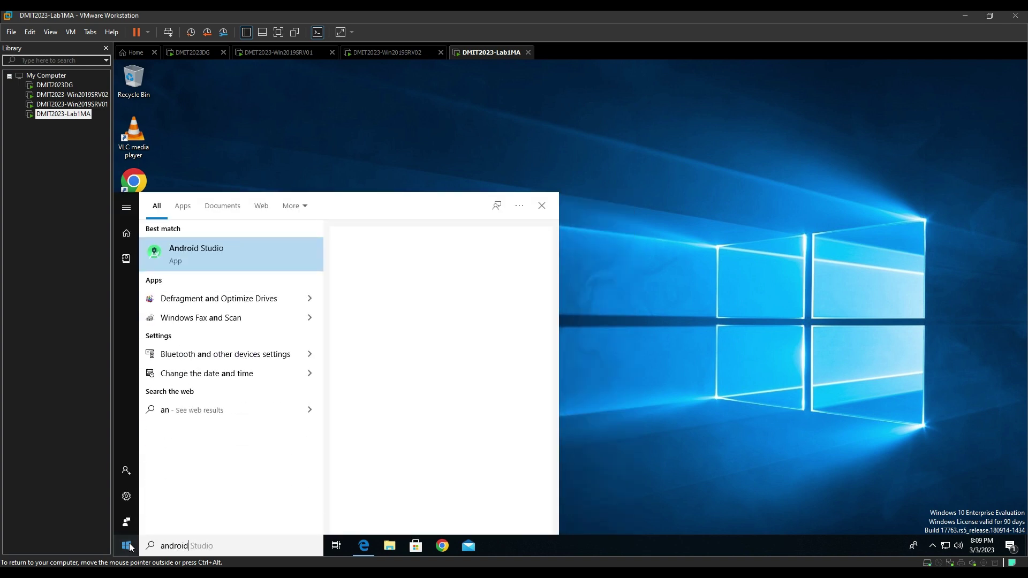
pyautogui.press('Return')
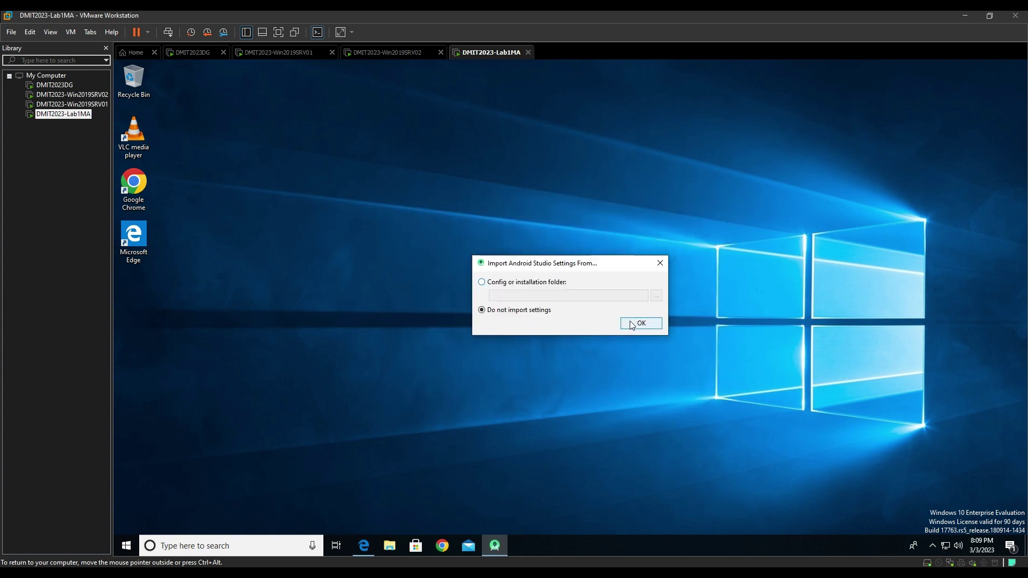
pyautogui.click(641, 323)
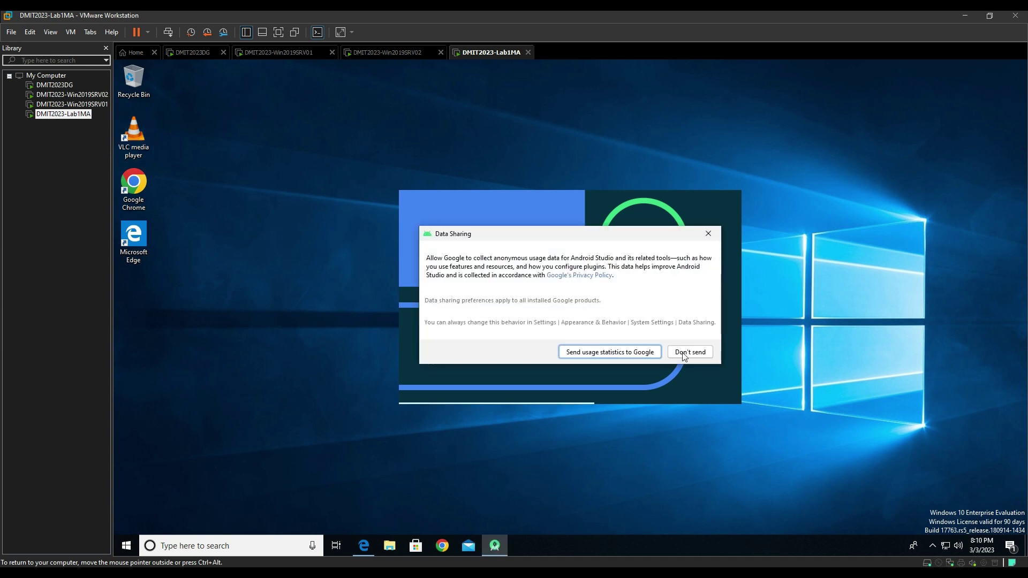
pyautogui.click(684, 350)
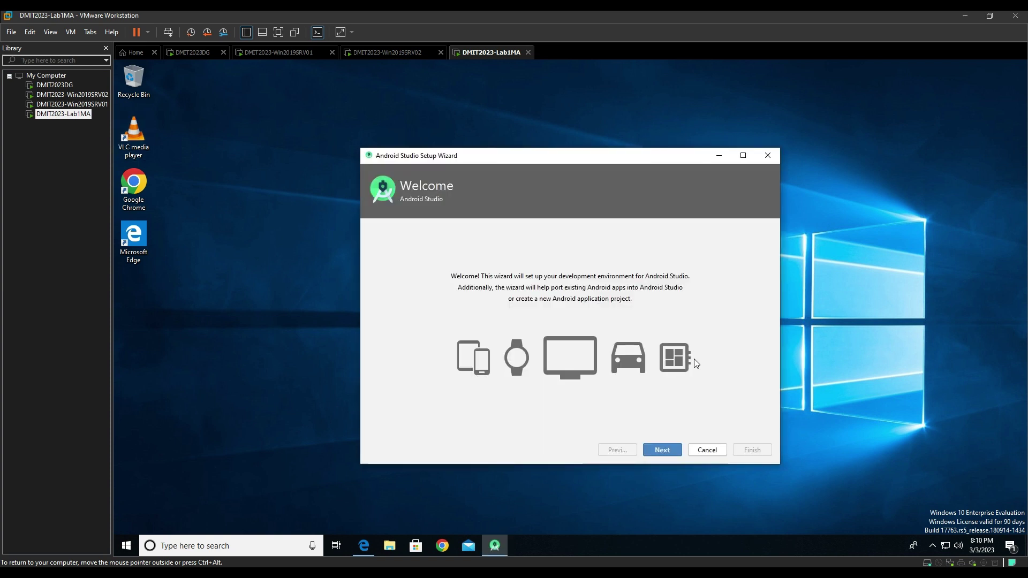
# Set up Android Studio with the Standard install type and the Light theme, and start downloading its components.
pyautogui.click(670, 449)
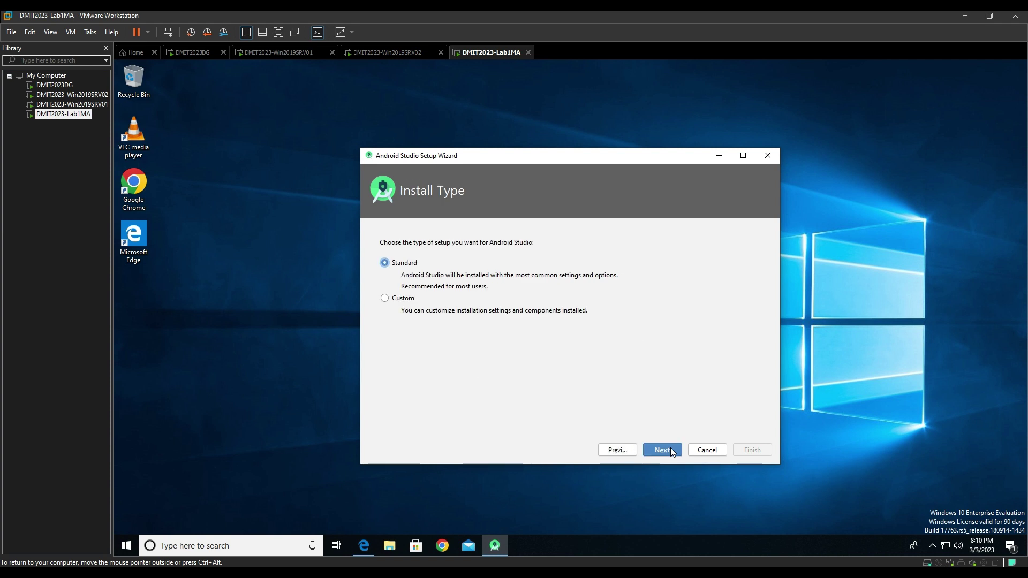
pyautogui.click(670, 450)
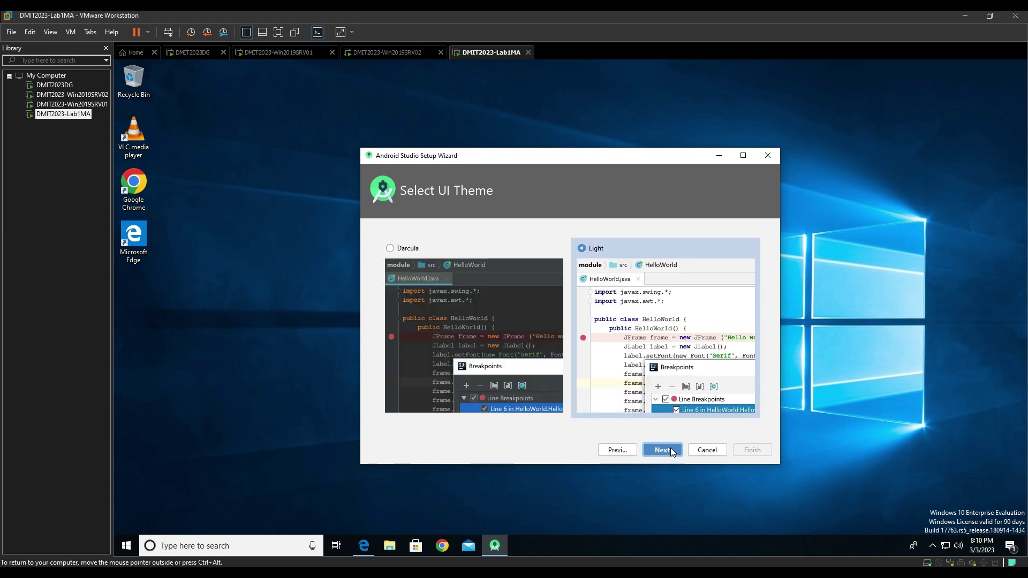
pyautogui.click(670, 449)
pyautogui.click(750, 451)
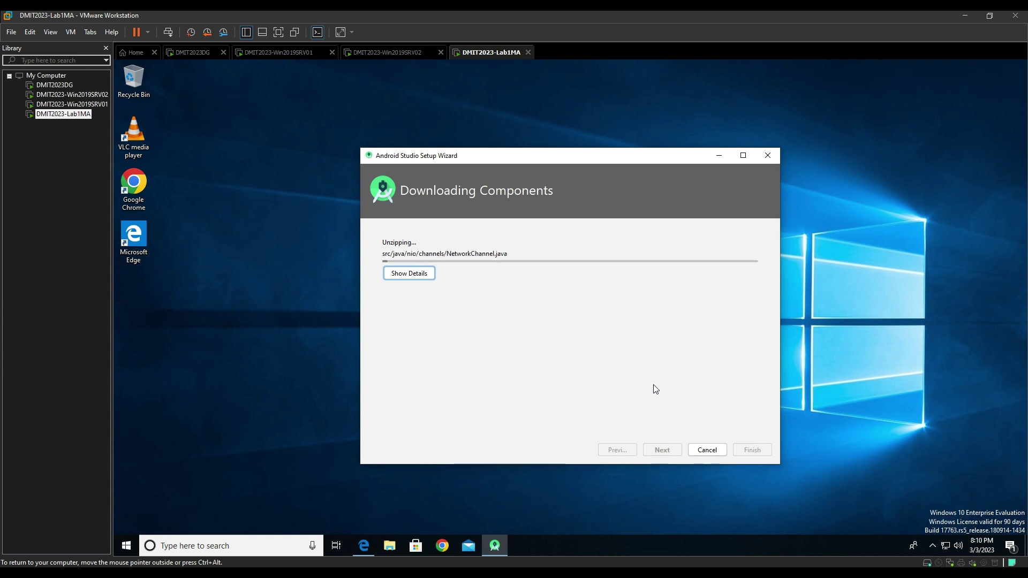
# Launch the Python command line to check that it works, and close it.
pyautogui.click(126, 545)
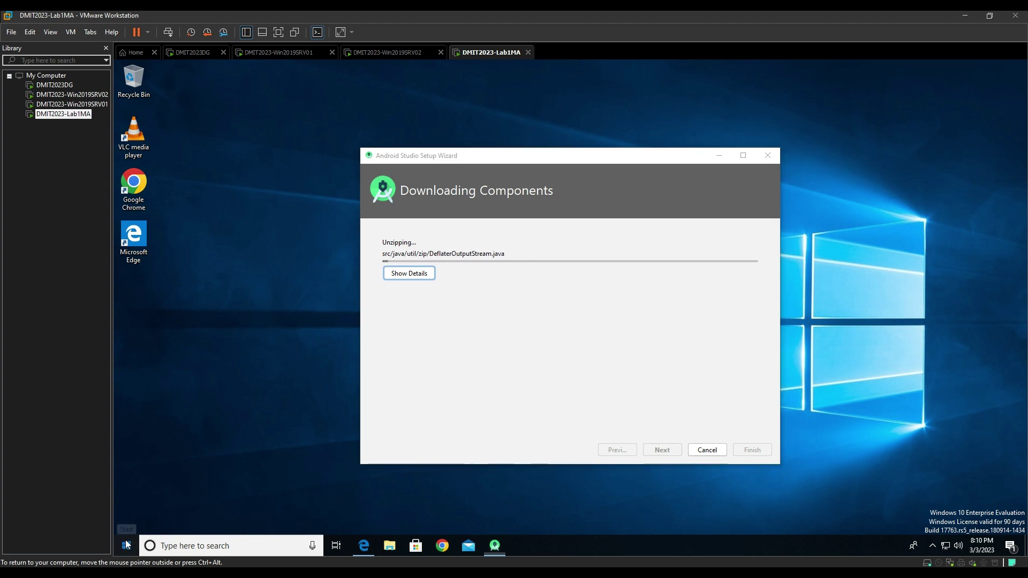
pyautogui.write('pyth')
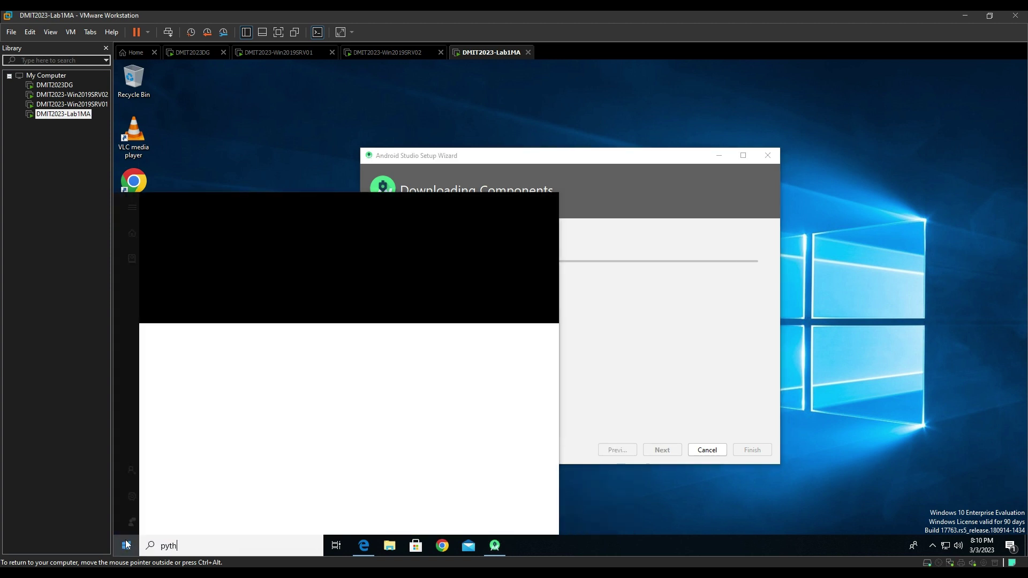
pyautogui.write('on')
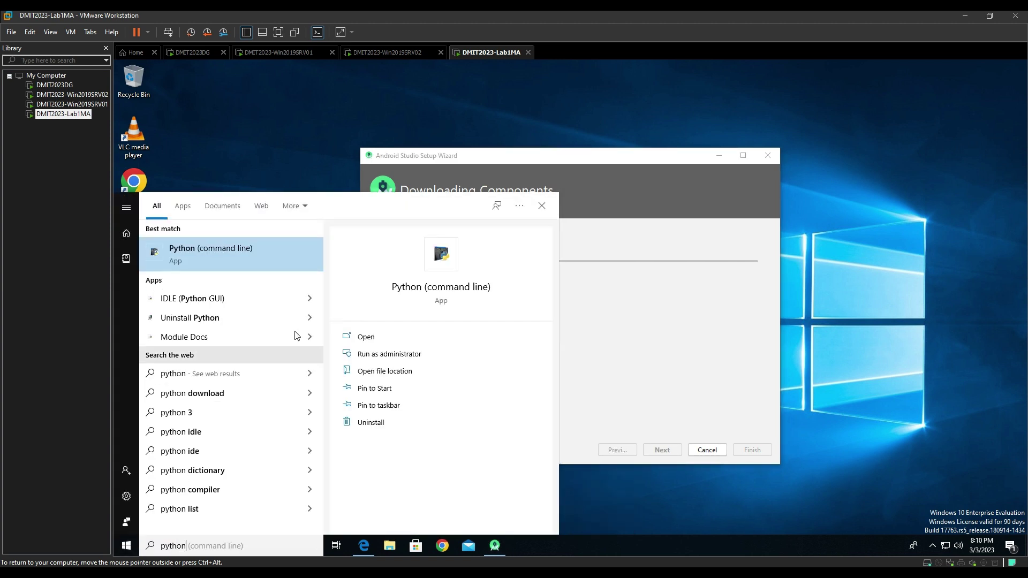
pyautogui.click(231, 262)
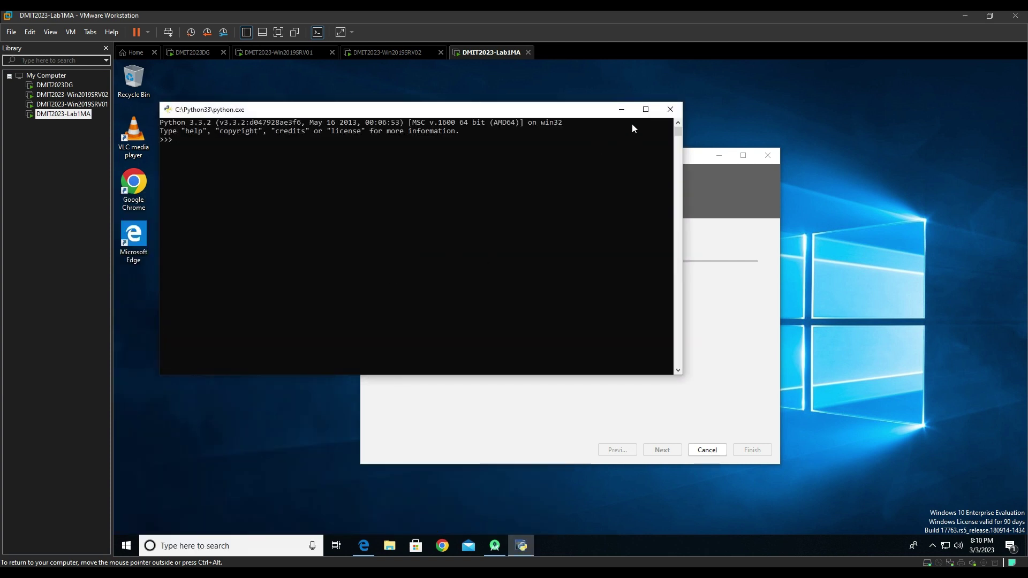
pyautogui.click(672, 109)
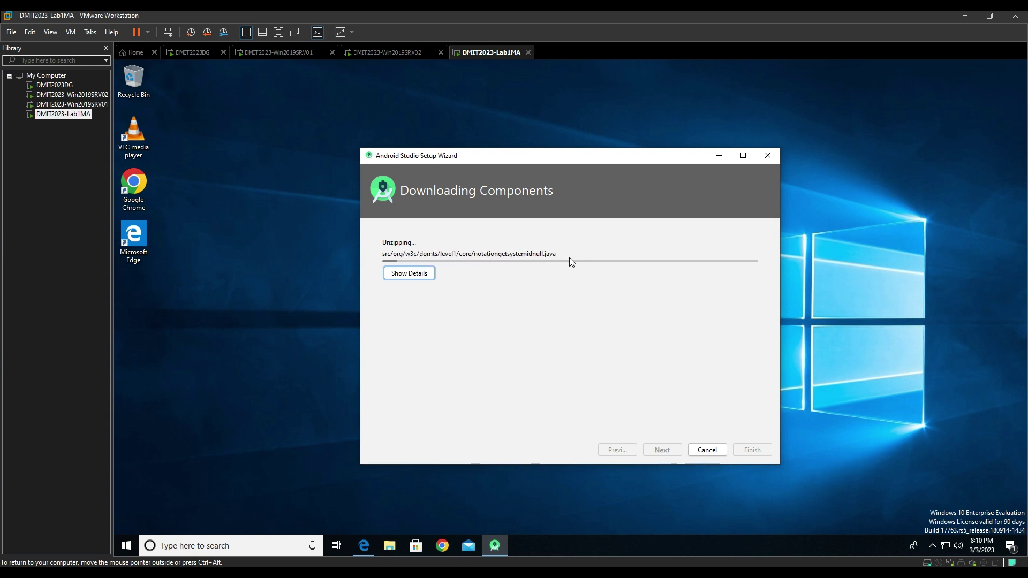
# Finish the Android Studio setup wizard, open the configuration for a new Basic Activity project, and exit Android Studio without creating it.
pyautogui.moveTo(597, 160); pyautogui.dragTo(736, 206)
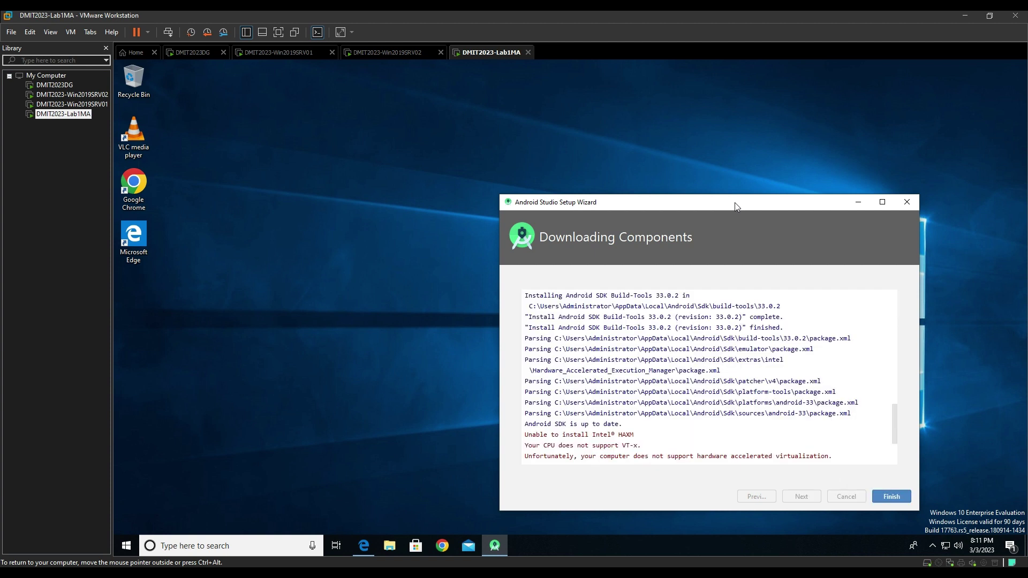
pyautogui.click(889, 496)
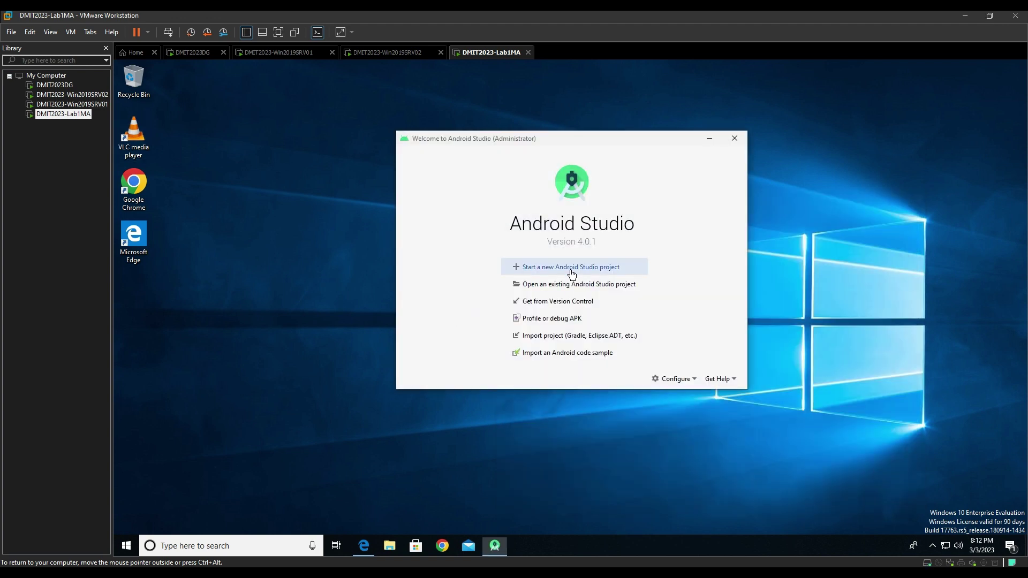
pyautogui.click(571, 270)
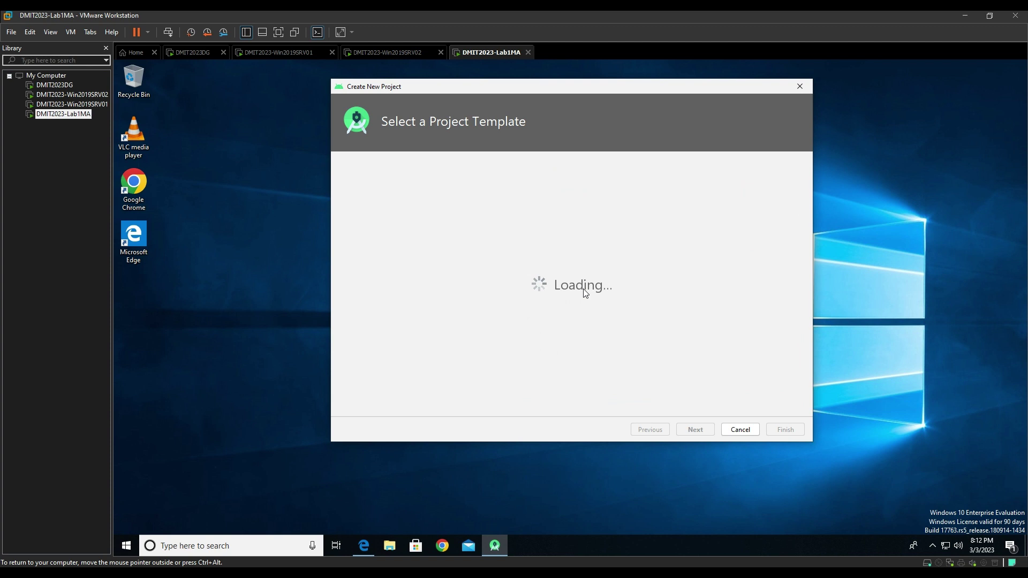
pyautogui.click(517, 248)
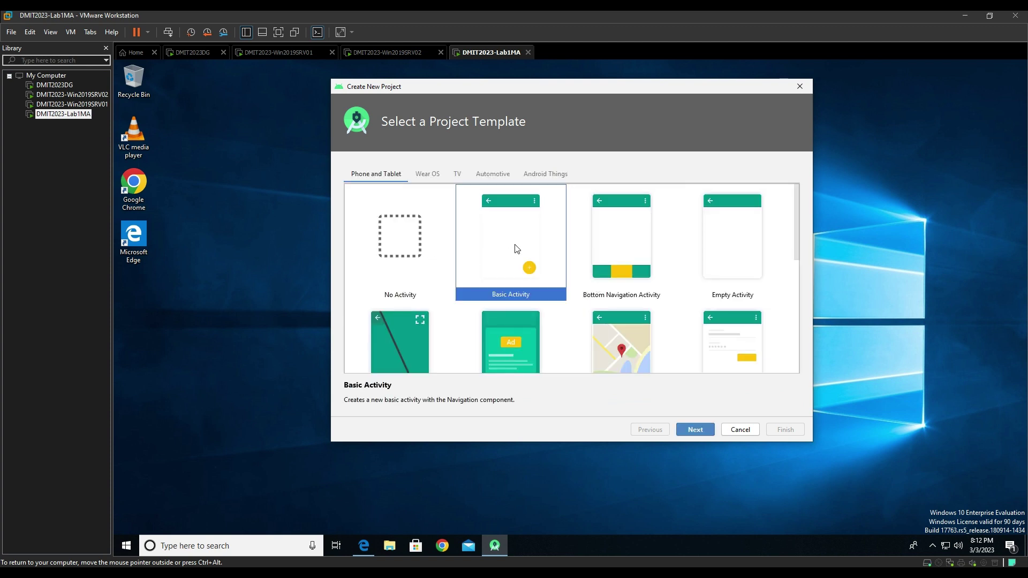
pyautogui.doubleClick(518, 247)
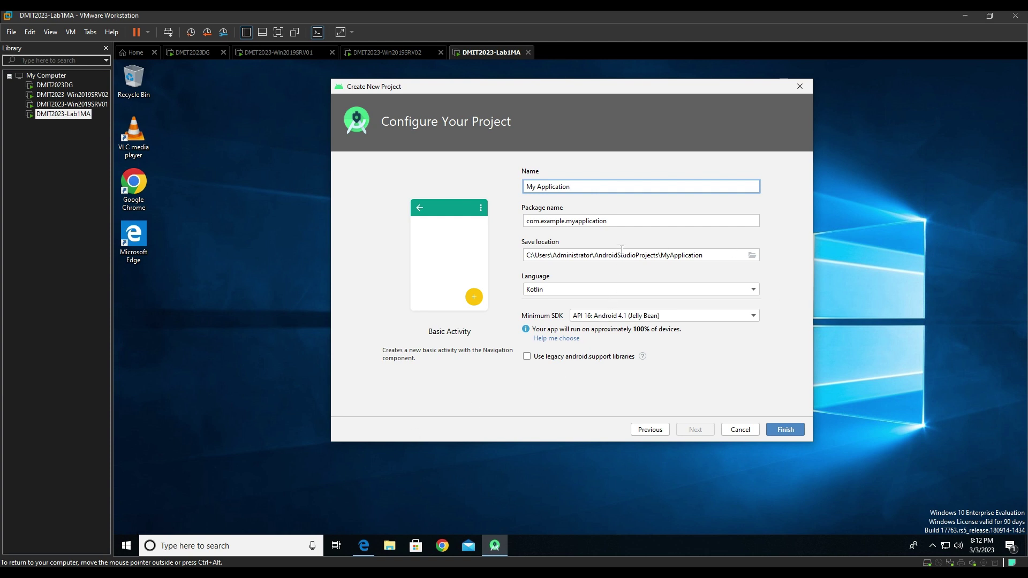
pyautogui.click(811, 86)
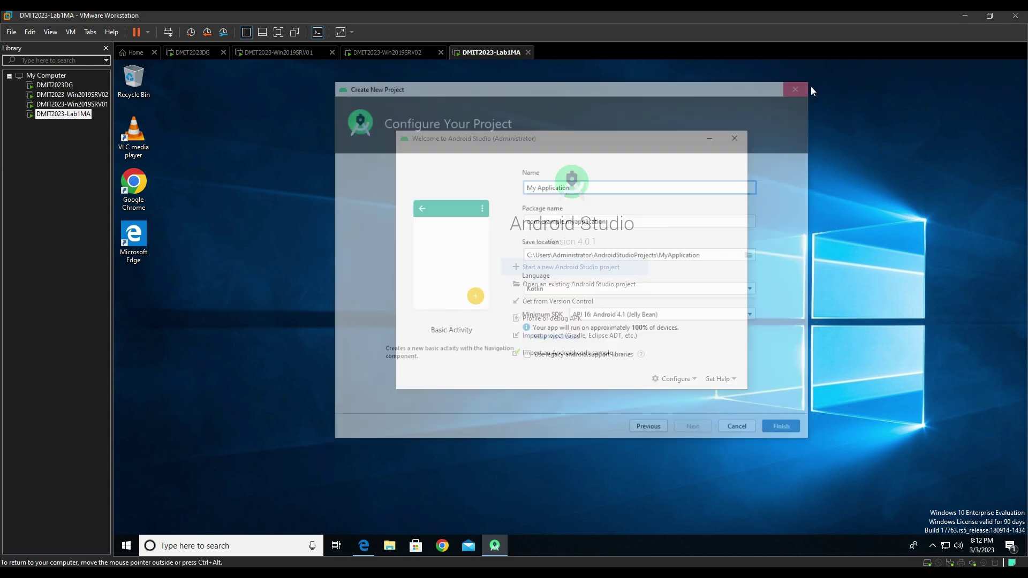
pyautogui.click(736, 136)
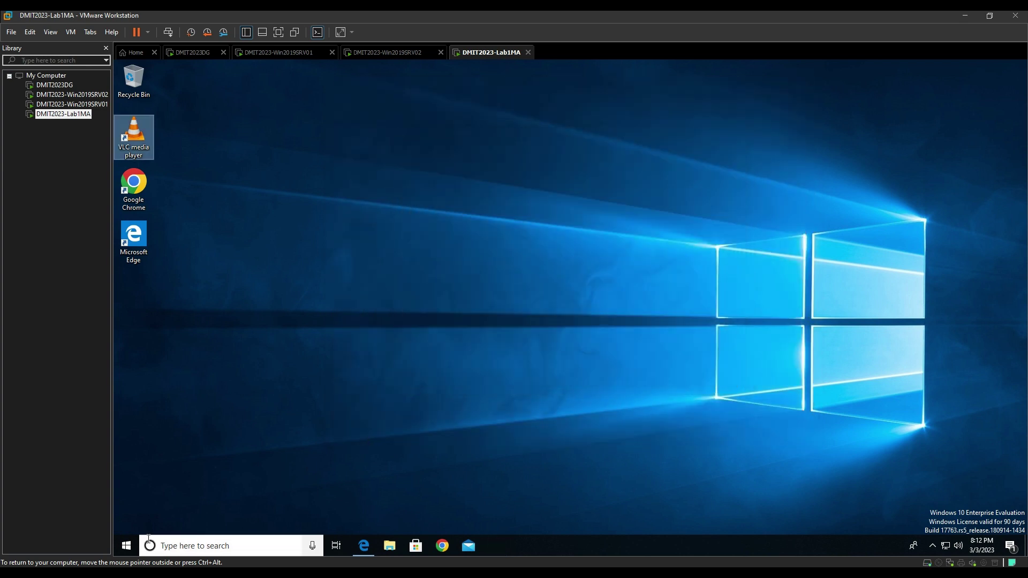
# Launch SQL Server Management Studio 19 from the Microsoft SQL Server Tools 19 program group.
pyautogui.click(124, 550)
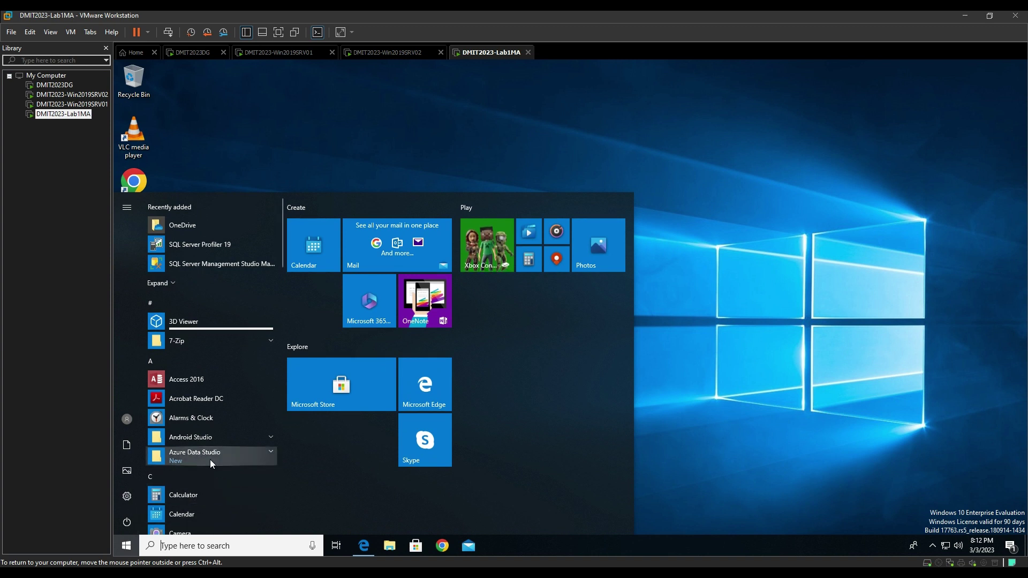
pyautogui.scroll(-10, 210, 459)
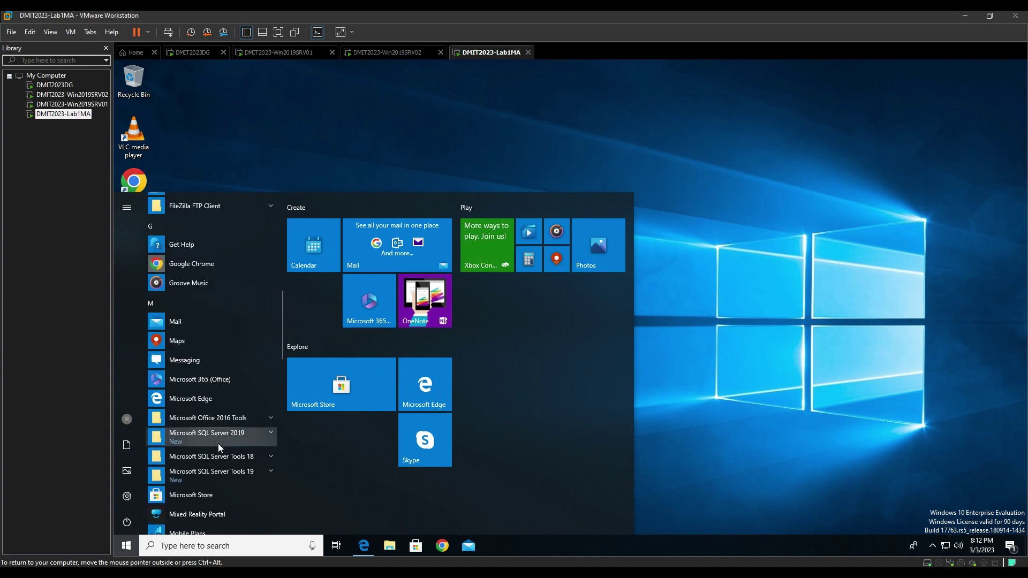
pyautogui.click(220, 471)
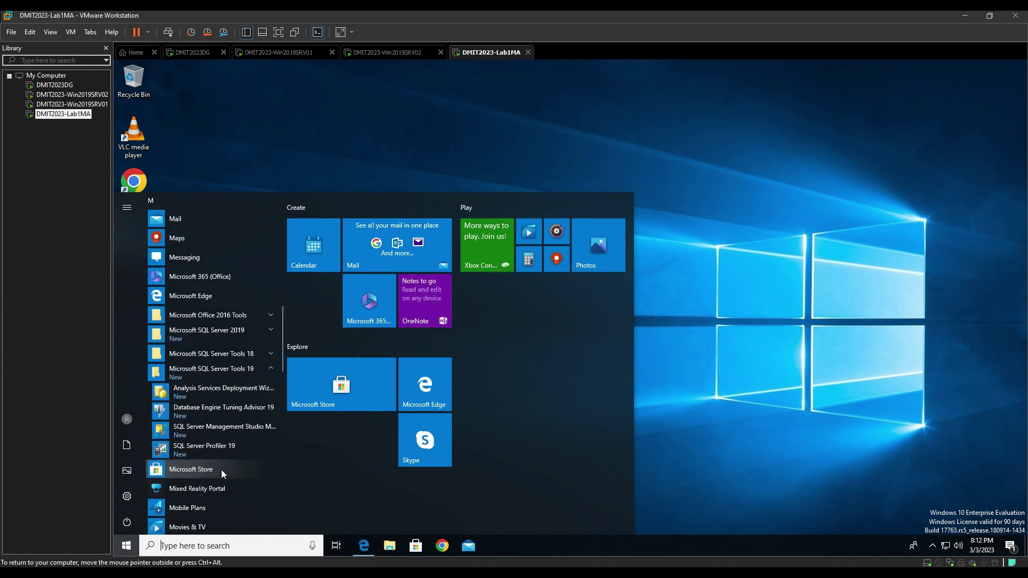
pyautogui.click(229, 431)
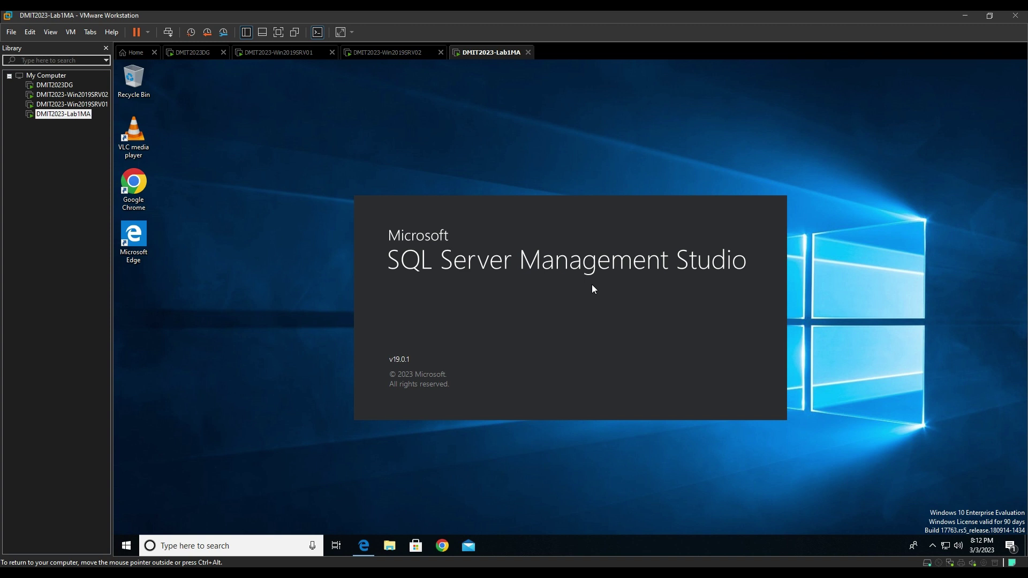
# Show the programs installed in the Microsoft SQL Server 2019 program group while Management Studio loads.
pyautogui.click(118, 546)
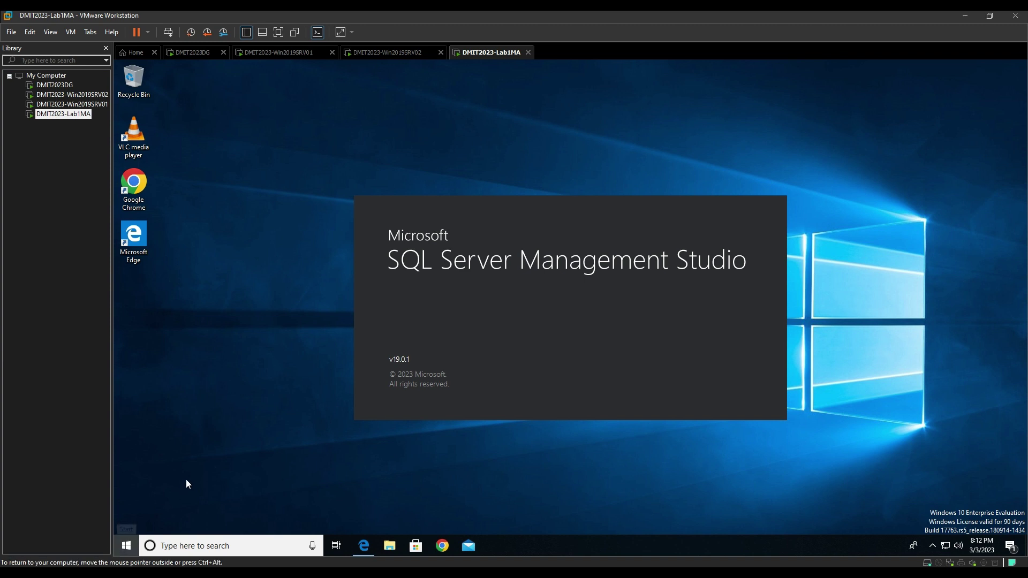
pyautogui.scroll(-10, 195, 455)
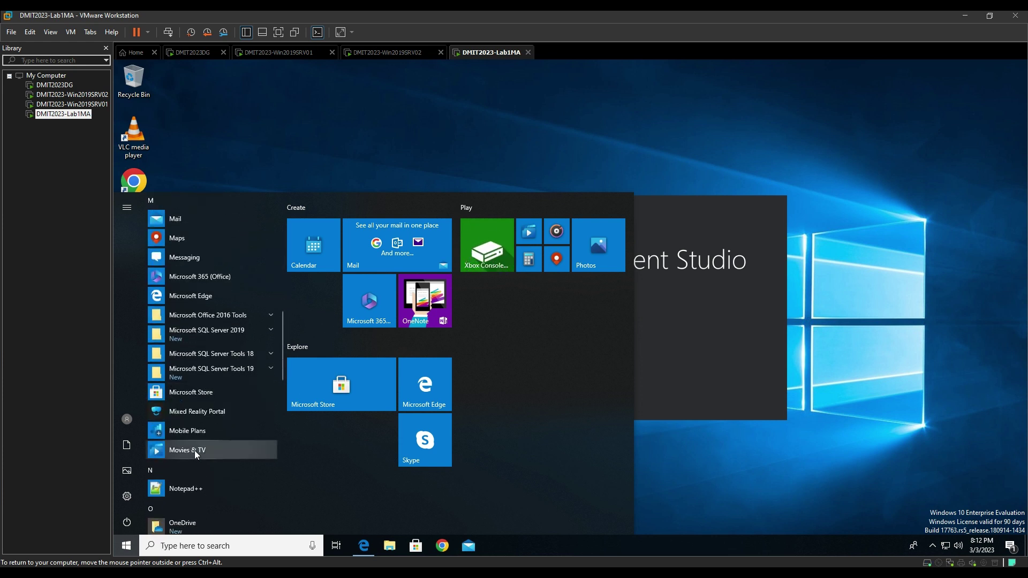
pyautogui.click(232, 336)
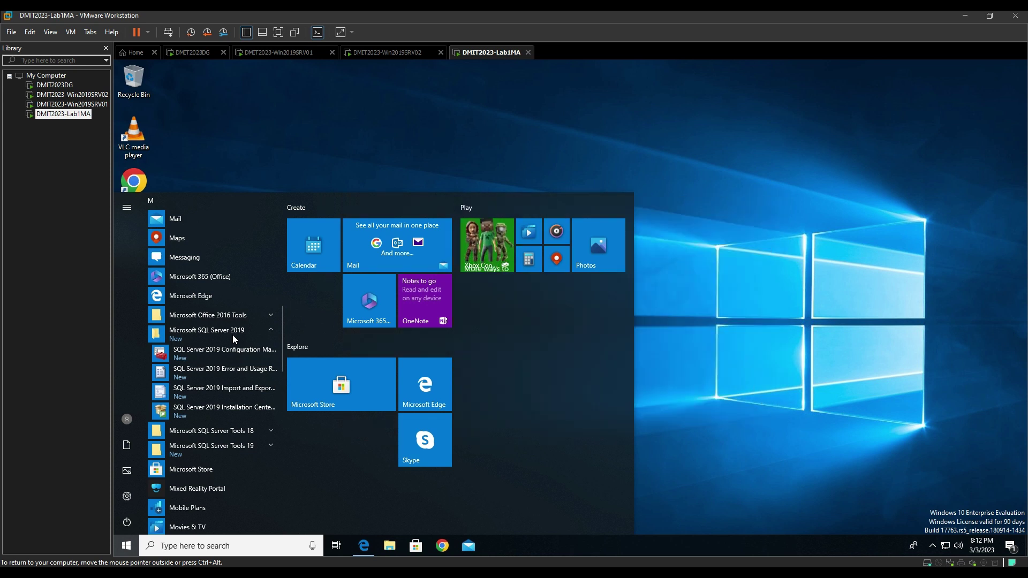
# Collapse the Microsoft SQL Server 2019 program group and review the remaining installed applications through to the end of the list.
pyautogui.click(233, 335)
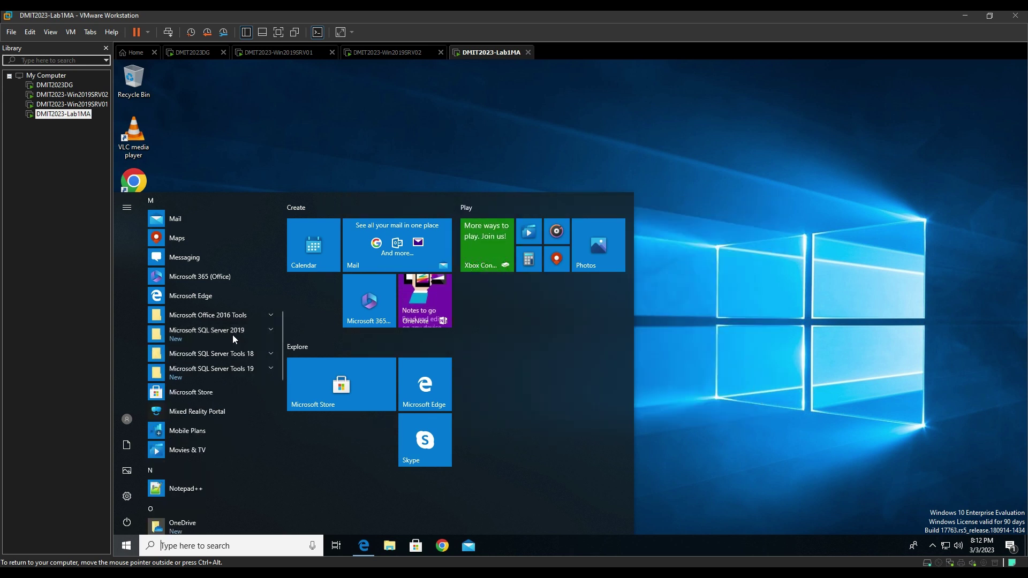
pyautogui.scroll(-5, 233, 384)
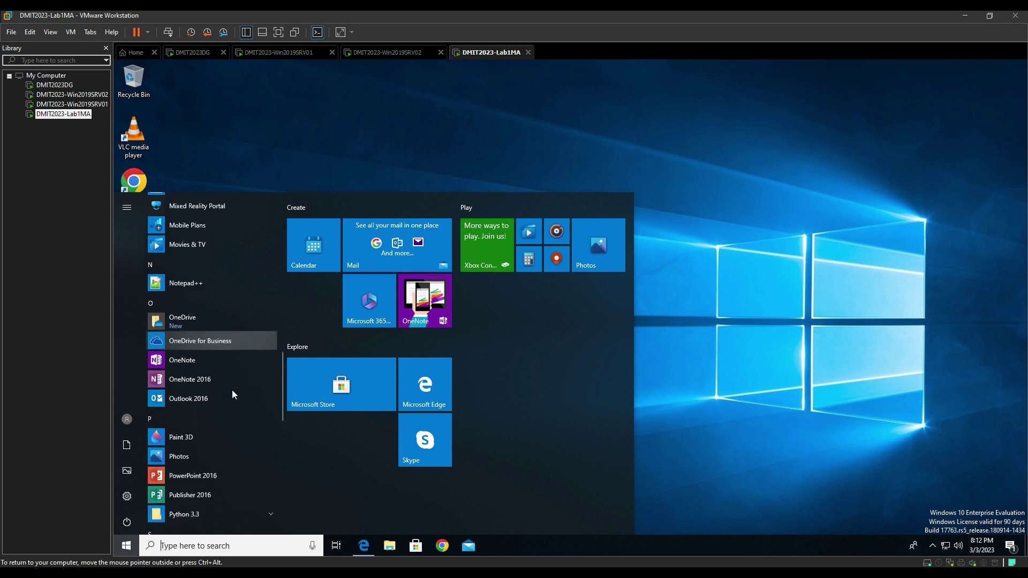
pyautogui.scroll(-5, 233, 395)
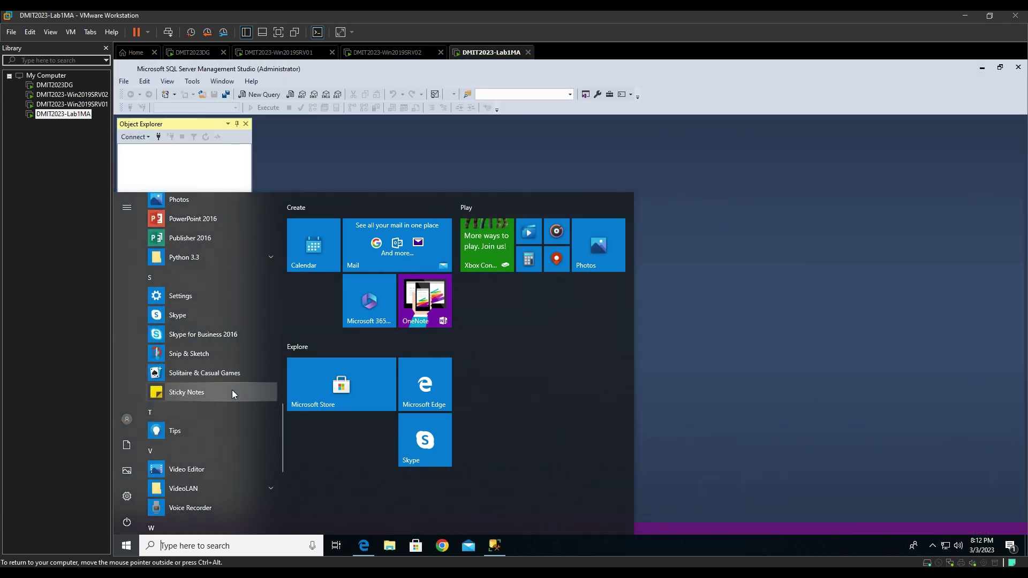
pyautogui.scroll(-3, 232, 395)
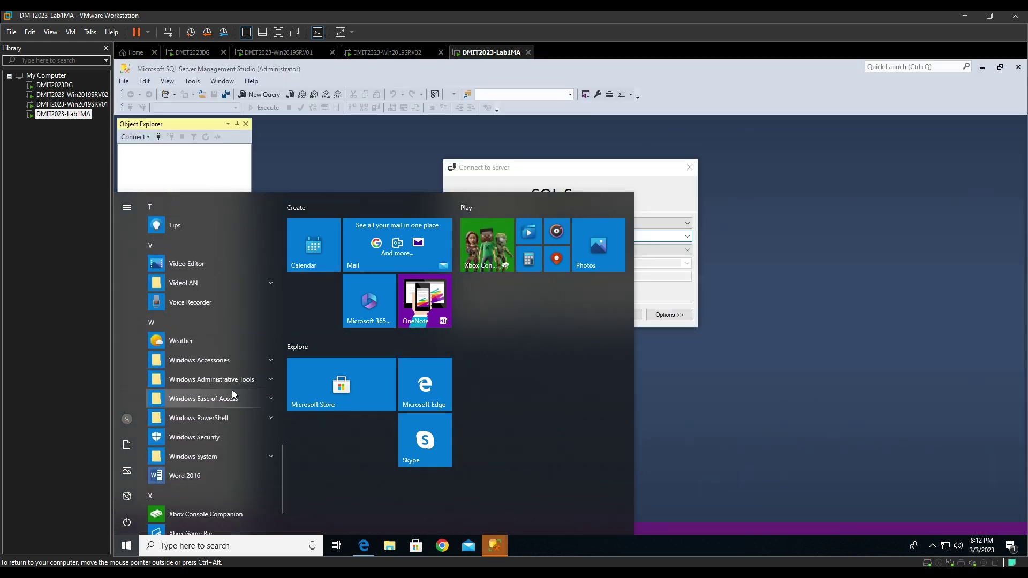
pyautogui.scroll(-3, 233, 395)
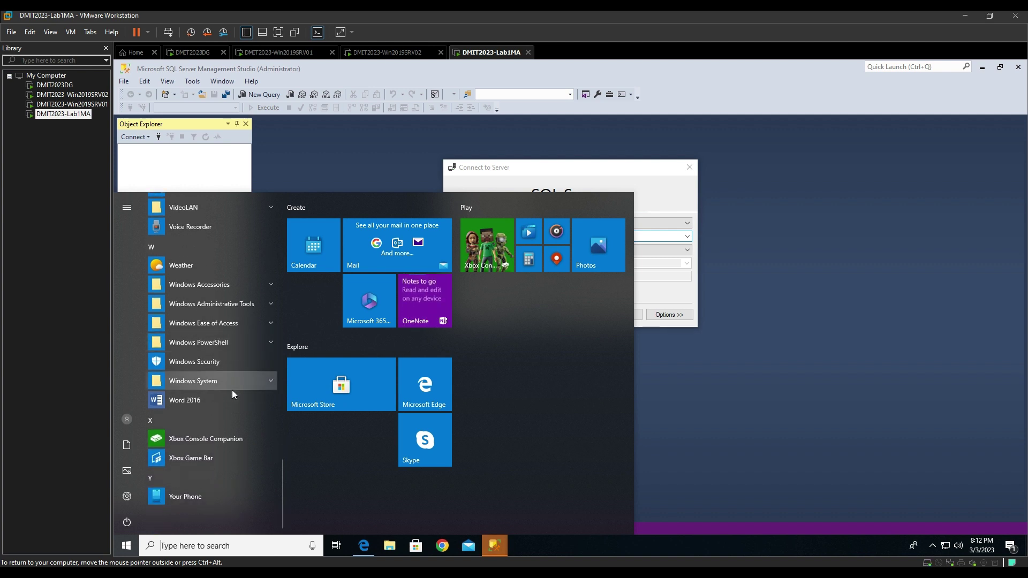
# Connect to the DMIT2023WIN10MA\SQLEXPRESS database engine with Windows Authentication, and widen Object Explorer to show the full server name.
pyautogui.click(674, 146)
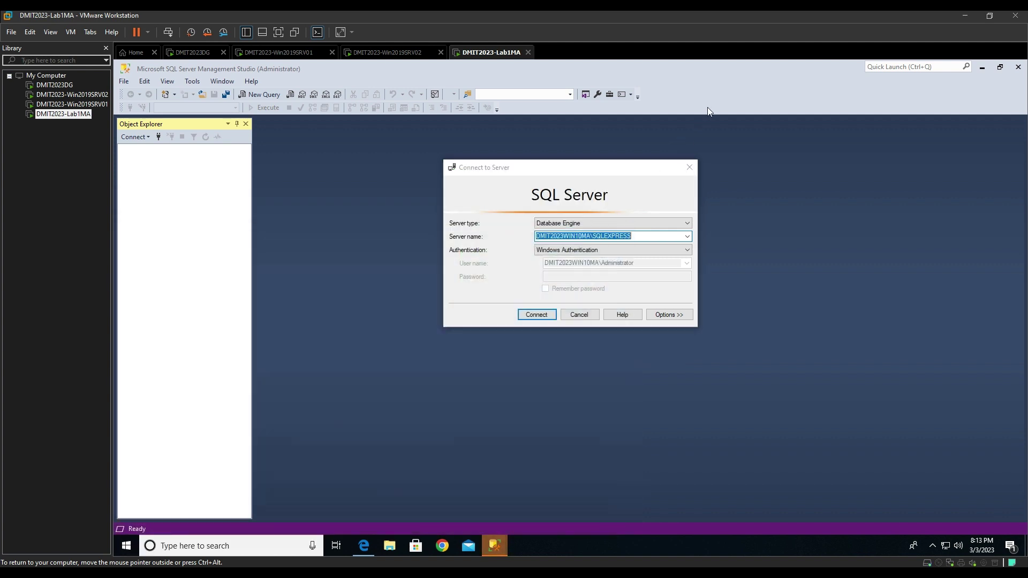
pyautogui.click(528, 316)
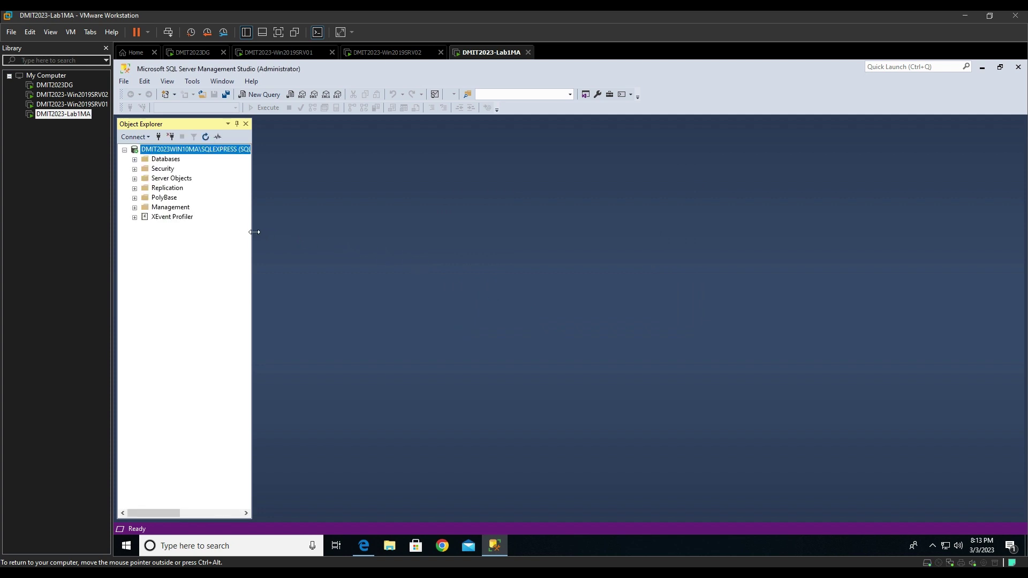
pyautogui.moveTo(255, 232); pyautogui.dragTo(448, 227)
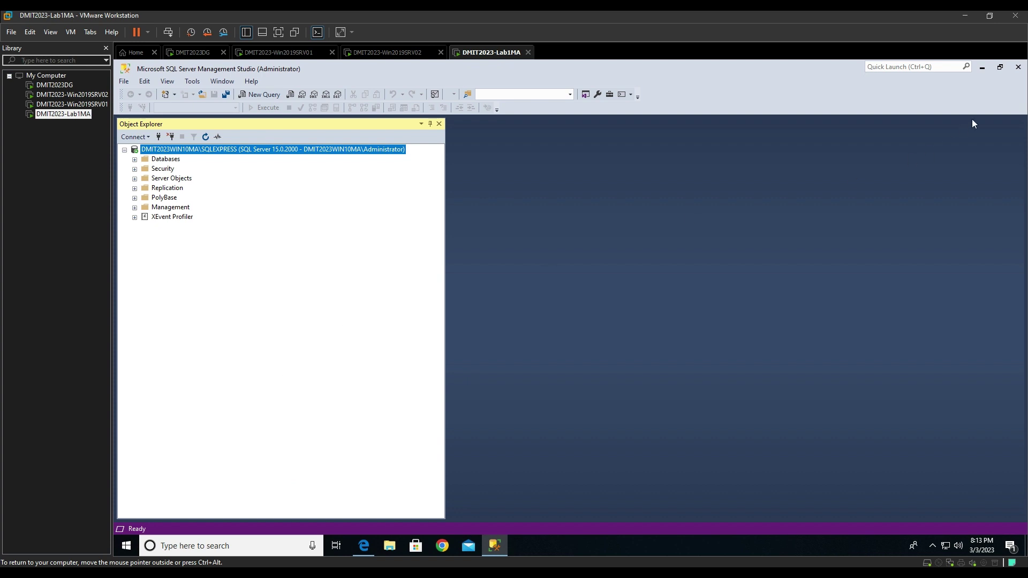
# Show the programs installed in the Microsoft SQL Server Tools 19 program group, and close SQL Server Management Studio.
pyautogui.click(126, 546)
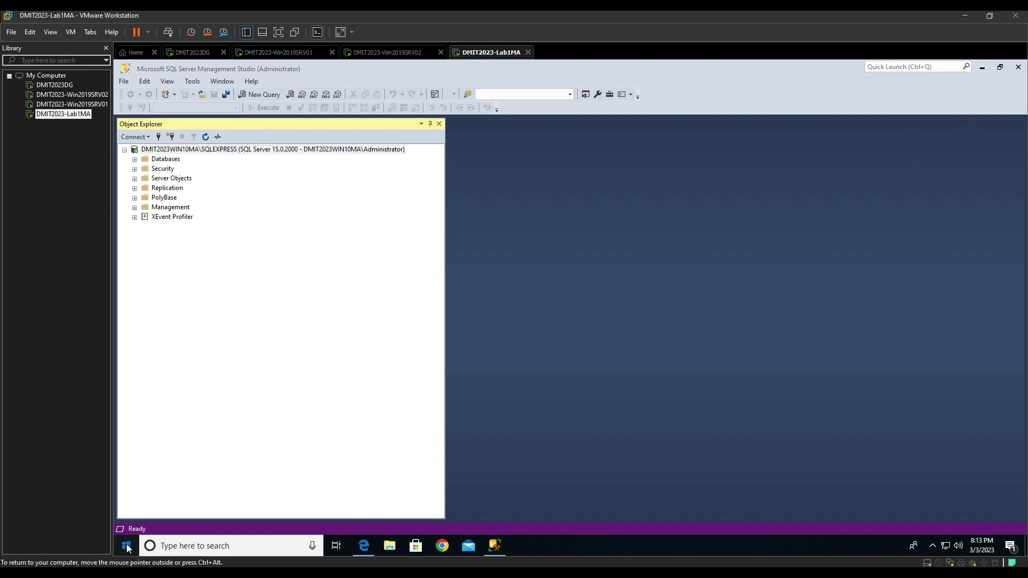
pyautogui.scroll(-10, 214, 436)
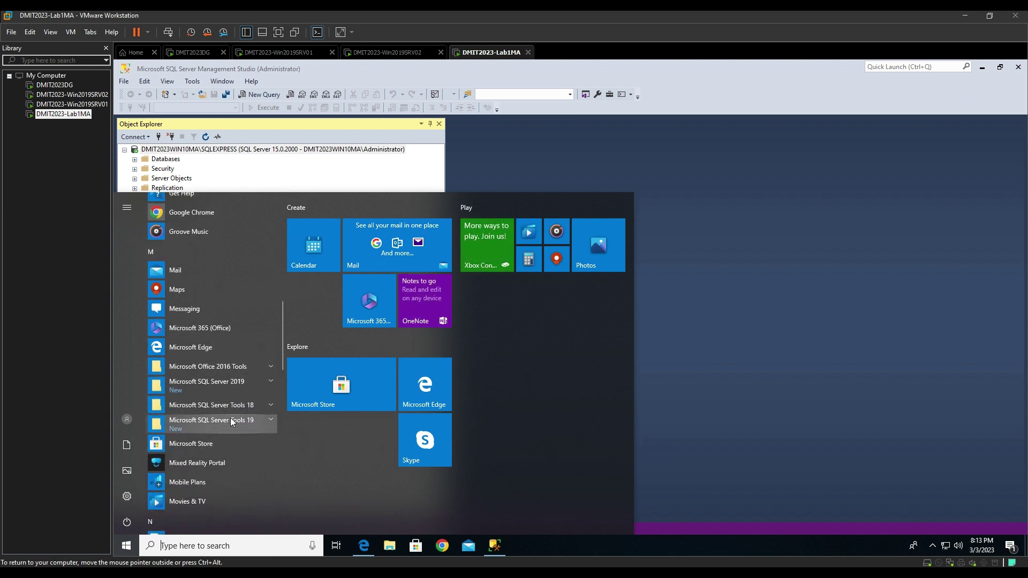
pyautogui.click(230, 422)
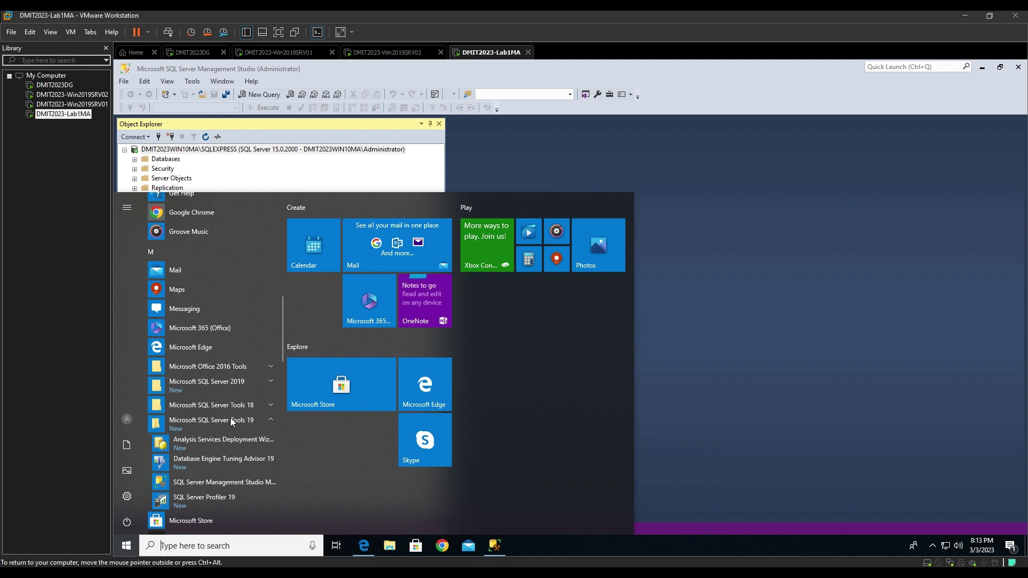
pyautogui.scroll(-1, 242, 461)
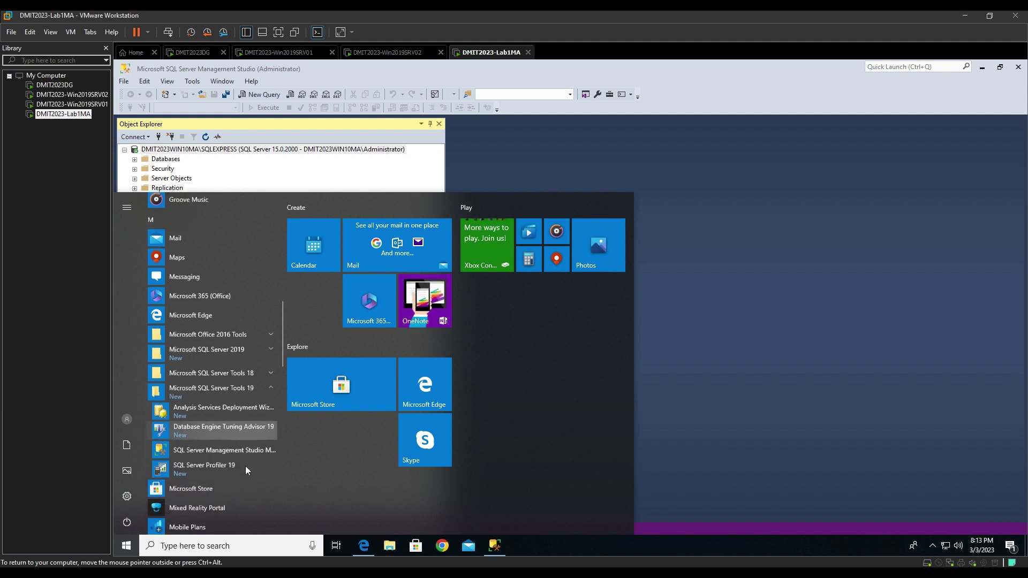
pyautogui.click(786, 292)
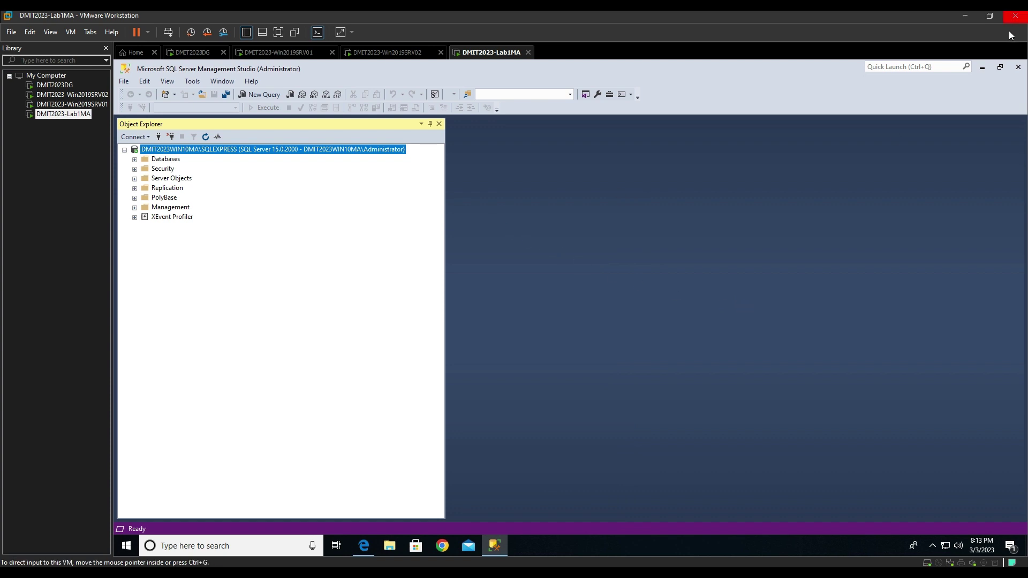
pyautogui.click(1018, 67)
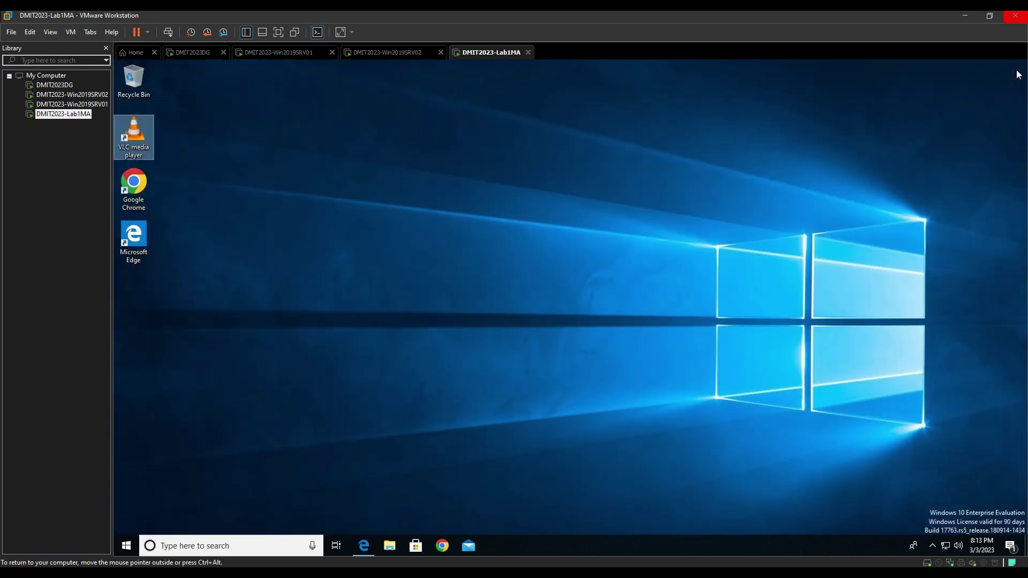